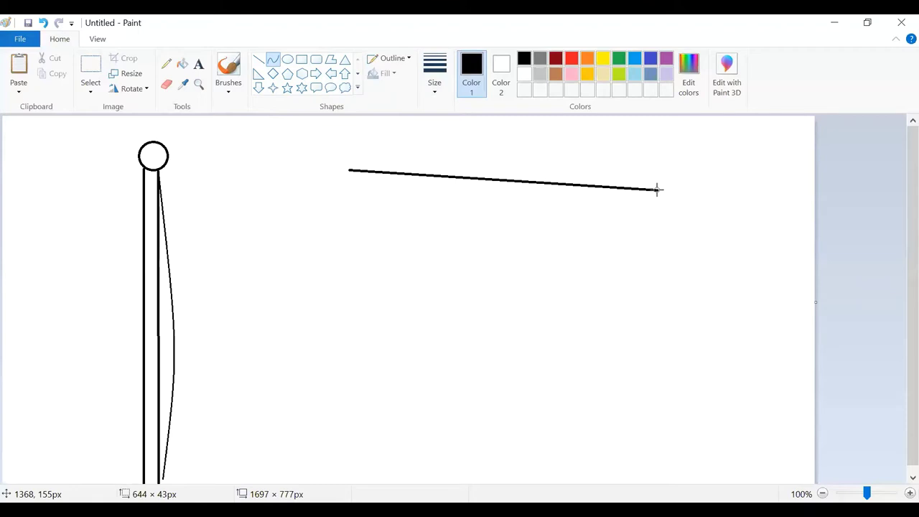
pyautogui.moveTo(404, 173); pyautogui.dragTo(406, 147)
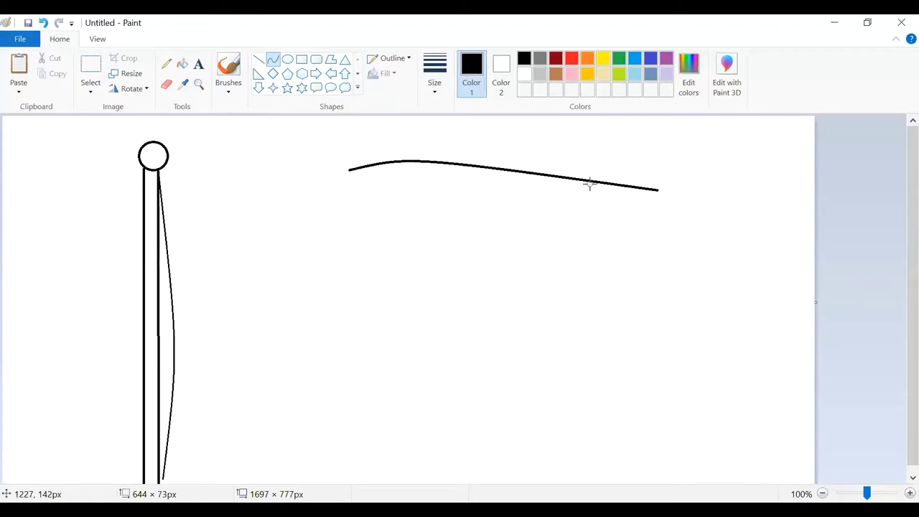
pyautogui.moveTo(562, 187); pyautogui.dragTo(543, 237)
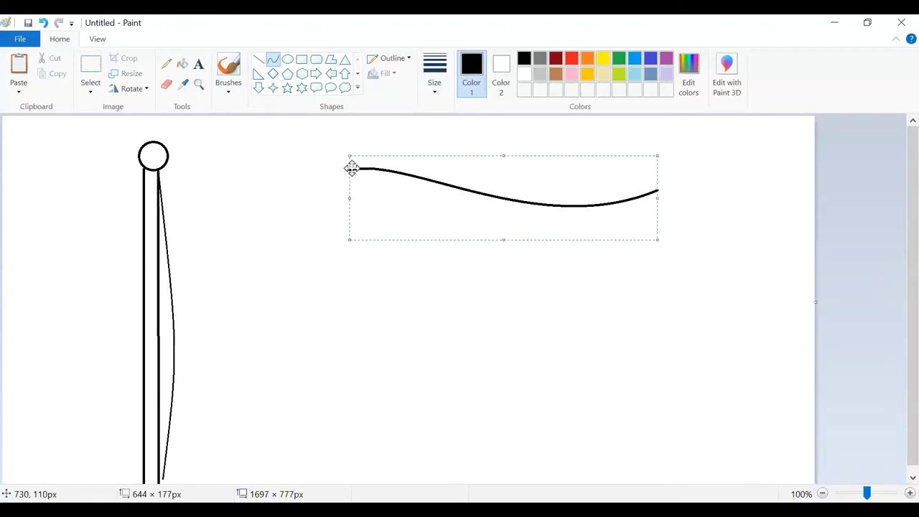
pyautogui.moveTo(351, 168); pyautogui.dragTo(609, 155)
pyautogui.moveTo(782, 178); pyautogui.dragTo(791, 178)
pyautogui.press('Escape')
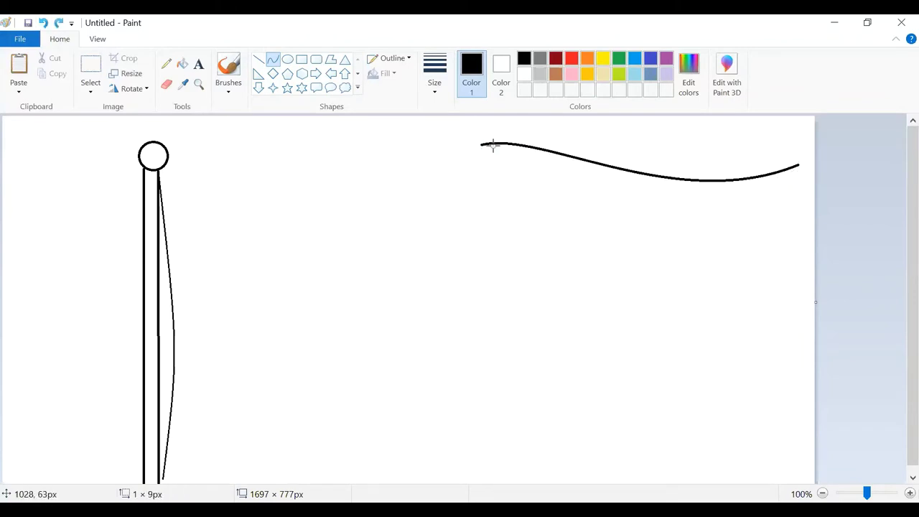
pyautogui.moveTo(482, 147); pyautogui.dragTo(207, 136)
pyautogui.click(43, 22)
pyautogui.click(43, 23)
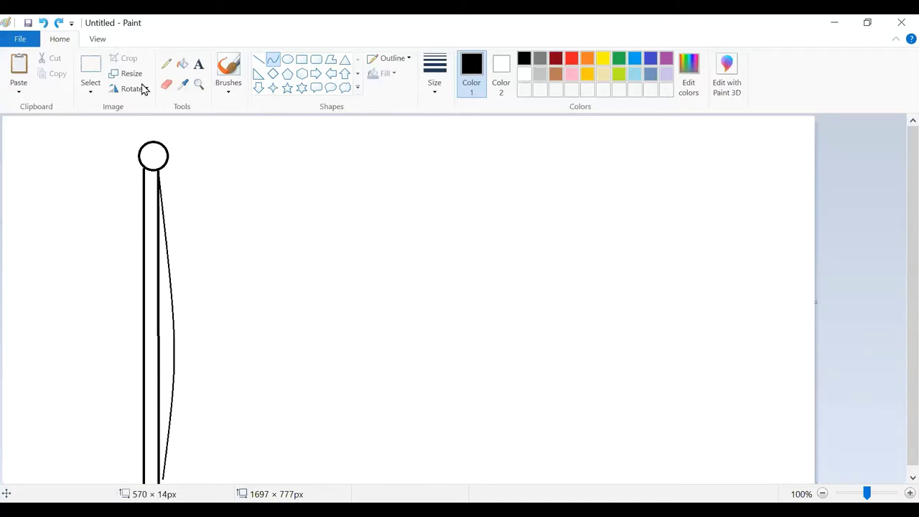
# Step: Draw a black S-shaped wavy curve about 739 px wide in the empty area beside the flagpole's top
pyautogui.moveTo(383, 154); pyautogui.dragTo(738, 178)
pyautogui.moveTo(430, 157); pyautogui.dragTo(437, 129)
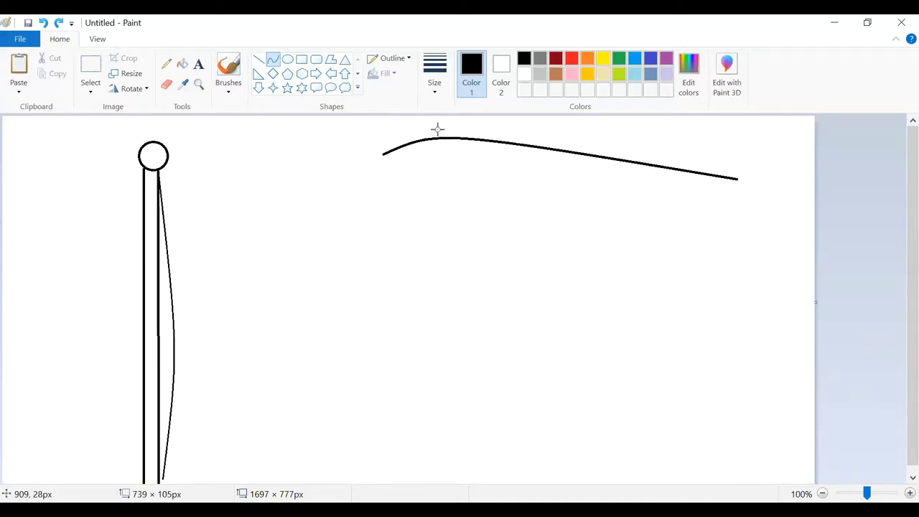
pyautogui.moveTo(626, 164); pyautogui.dragTo(618, 251)
pyautogui.rightClick(585, 201)
pyautogui.click(367, 148)
# Step: Copy the wavy curve using a transparent rectangular selection and move the original aside to the canvas's upper-right corner
pyautogui.click(90, 89)
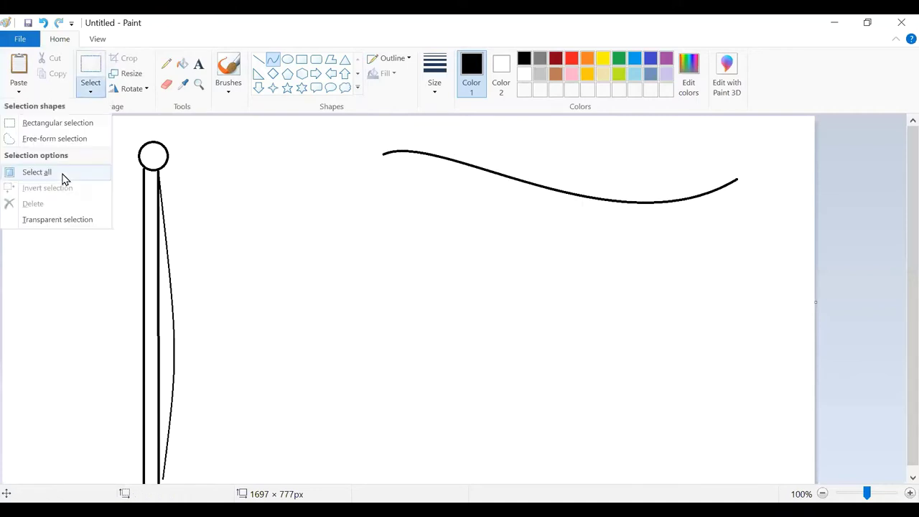
pyautogui.click(55, 219)
pyautogui.click(27, 123)
pyautogui.moveTo(375, 130); pyautogui.dragTo(777, 208)
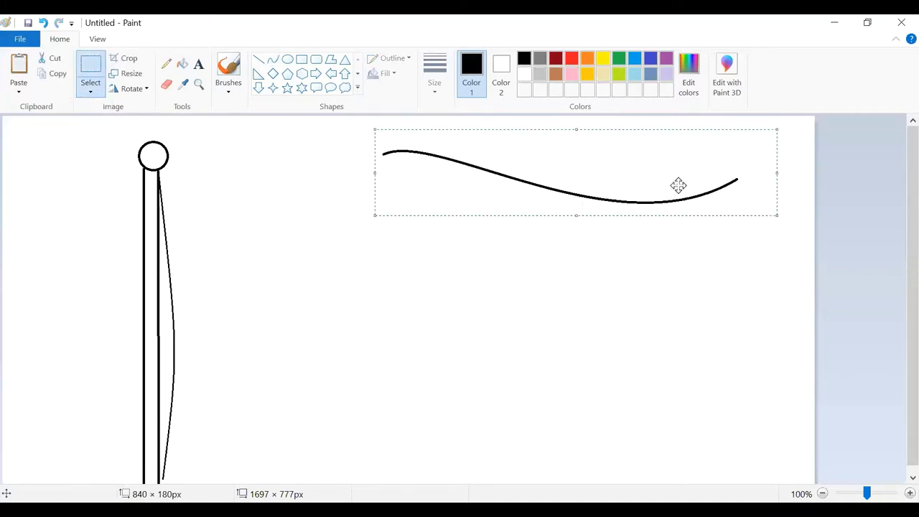
pyautogui.rightClick(679, 185)
pyautogui.moveTo(555, 195); pyautogui.dragTo(647, 181)
# Step: Paste two copies of the wavy curve as the flag's upper and lower edges, both starting at the pole
pyautogui.rightClick(455, 290)
pyautogui.click(415, 334)
pyautogui.moveTo(311, 156); pyautogui.dragTo(462, 195)
pyautogui.rightClick(691, 299)
pyautogui.click(646, 338)
pyautogui.moveTo(326, 179); pyautogui.dragTo(488, 449)
pyautogui.click(746, 322)
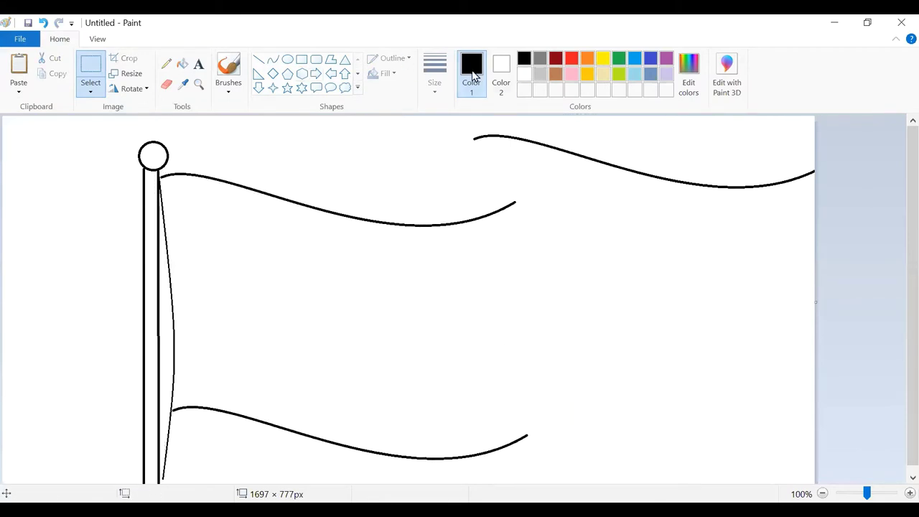
# Step: Set the drawing color to red and try a curve joining the free ends of the flag's two wavy edges
pyautogui.click(573, 60)
pyautogui.click(272, 59)
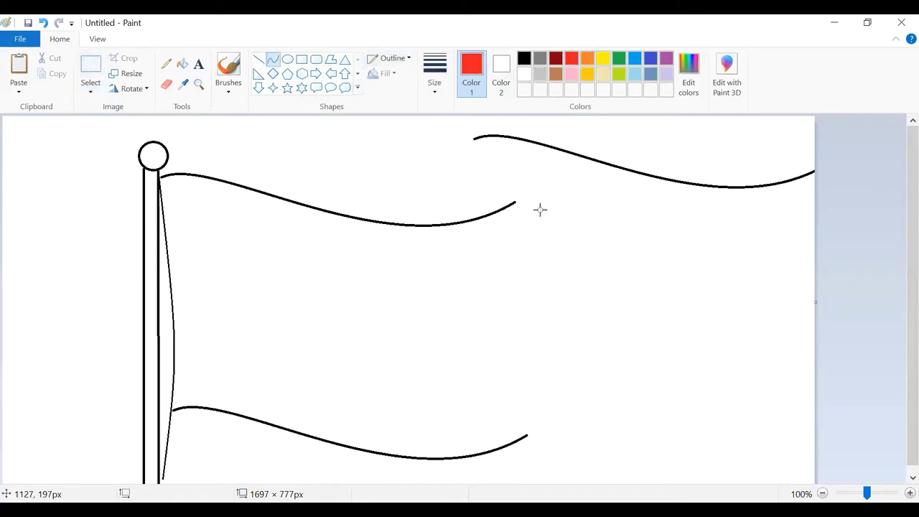
pyautogui.moveTo(517, 204)
pyautogui.mouseDown()
pyautogui.moveTo(532, 290)
pyautogui.moveTo(528, 435)
pyautogui.mouseUp()
pyautogui.moveTo(515, 312); pyautogui.dragTo(539, 252)
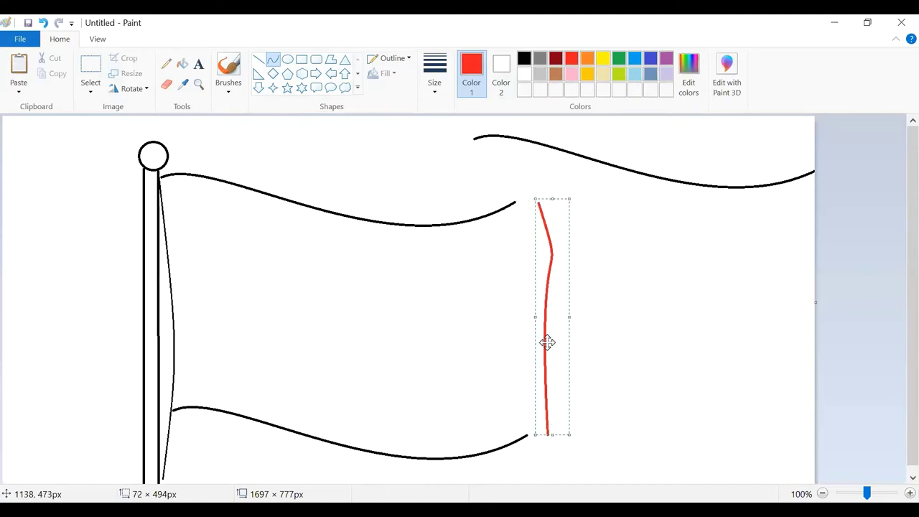
pyautogui.click(43, 25)
# Step: Draw an outward-bowed red curve joining the free ends of the flag's upper and lower edges, redoing it until it fits
pyautogui.moveTo(515, 200); pyautogui.dragTo(527, 435)
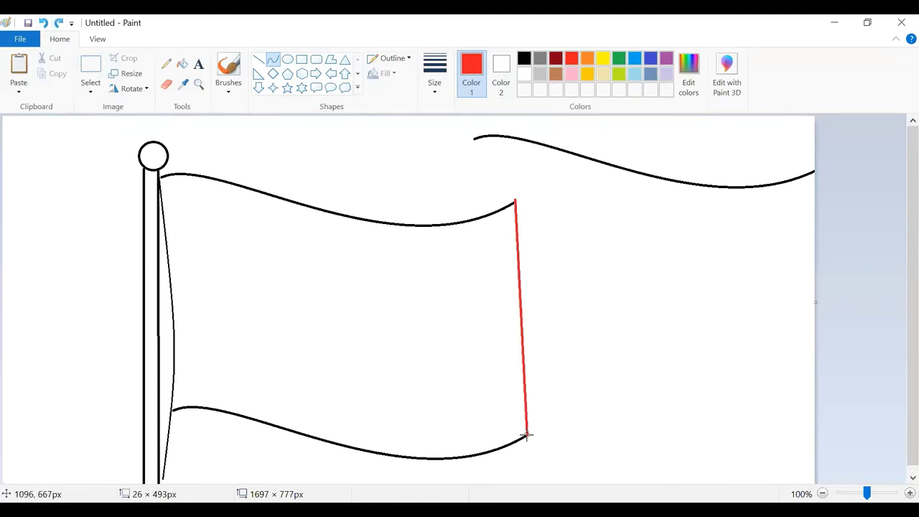
pyautogui.moveTo(520, 286); pyautogui.dragTo(554, 285)
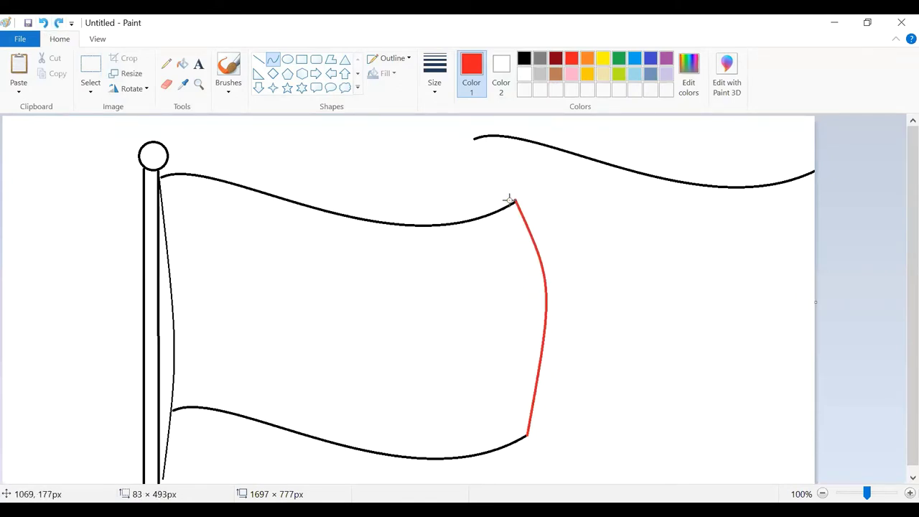
pyautogui.moveTo(509, 200)
pyautogui.mouseDown()
pyautogui.moveTo(529, 216)
pyautogui.moveTo(529, 435)
pyautogui.mouseUp()
pyautogui.click(44, 24)
pyautogui.moveTo(514, 296)
pyautogui.mouseDown()
pyautogui.moveTo(524, 277)
pyautogui.moveTo(526, 347)
pyautogui.moveTo(550, 345)
pyautogui.moveTo(538, 285)
pyautogui.moveTo(550, 225)
pyautogui.moveTo(527, 207)
pyautogui.moveTo(550, 237)
pyautogui.moveTo(534, 220)
pyautogui.moveTo(532, 433)
pyautogui.mouseUp()
pyautogui.click(42, 25)
pyautogui.moveTo(523, 222)
pyautogui.mouseDown()
pyautogui.moveTo(531, 332)
pyautogui.moveTo(556, 332)
pyautogui.moveTo(543, 302)
pyautogui.mouseUp()
pyautogui.rightClick(539, 301)
# Step: Copy the red curve at the flag's outer edge using a rectangular selection
pyautogui.click(90, 79)
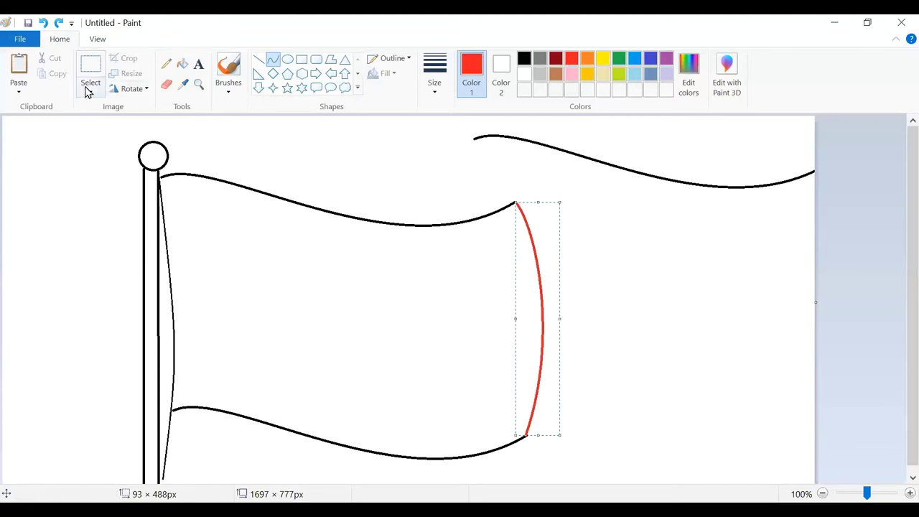
pyautogui.click(91, 90)
pyautogui.click(51, 123)
pyautogui.moveTo(514, 191); pyautogui.dragTo(558, 448)
pyautogui.rightClick(450, 216)
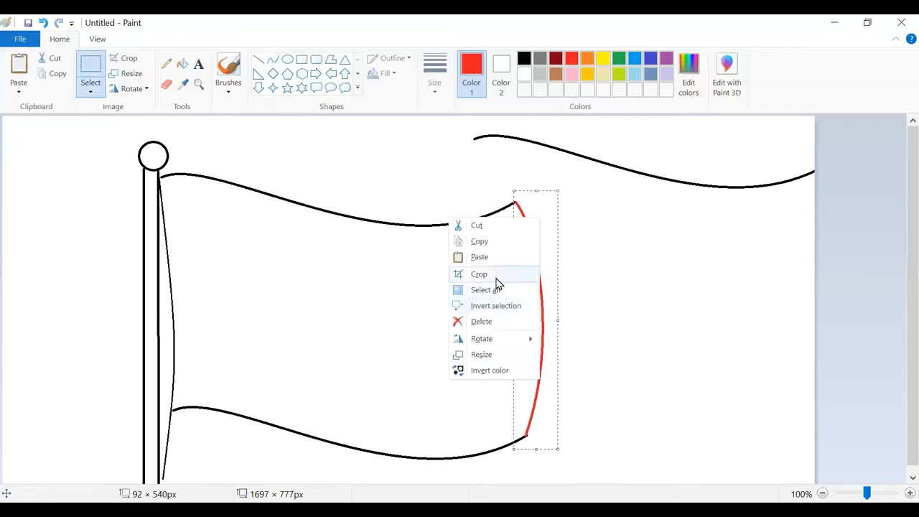
pyautogui.click(495, 244)
# Step: Paste the copied red curve and place it in the empty space near the canvas's right edge
pyautogui.rightClick(567, 287)
pyautogui.click(605, 323)
pyautogui.moveTo(29, 220); pyautogui.dragTo(802, 396)
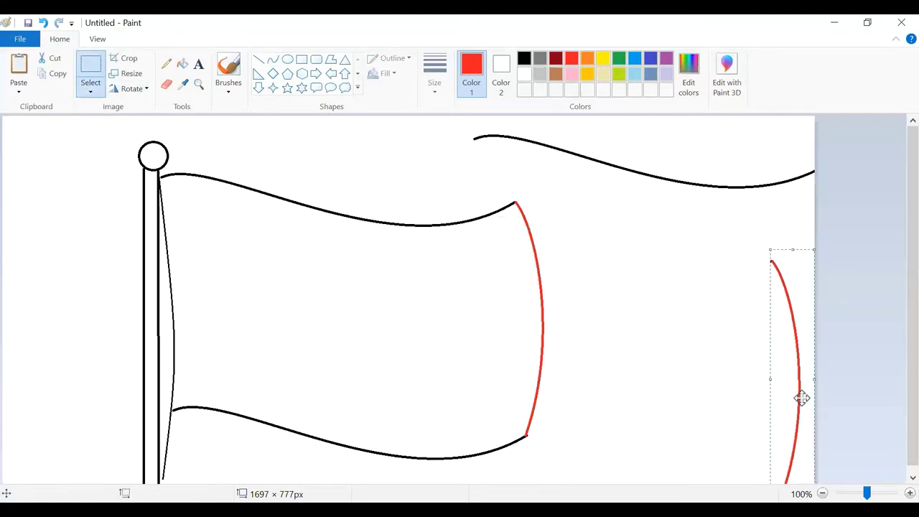
pyautogui.moveTo(775, 261); pyautogui.dragTo(735, 232)
pyautogui.click(405, 119)
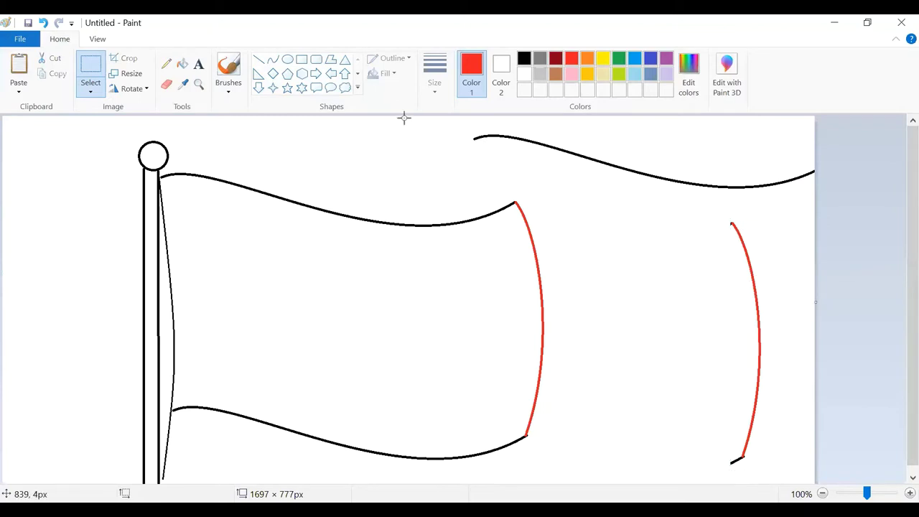
# Step: Erase the black remnants at both ends of the spare red curve and copy the cleaned curve
pyautogui.click(166, 83)
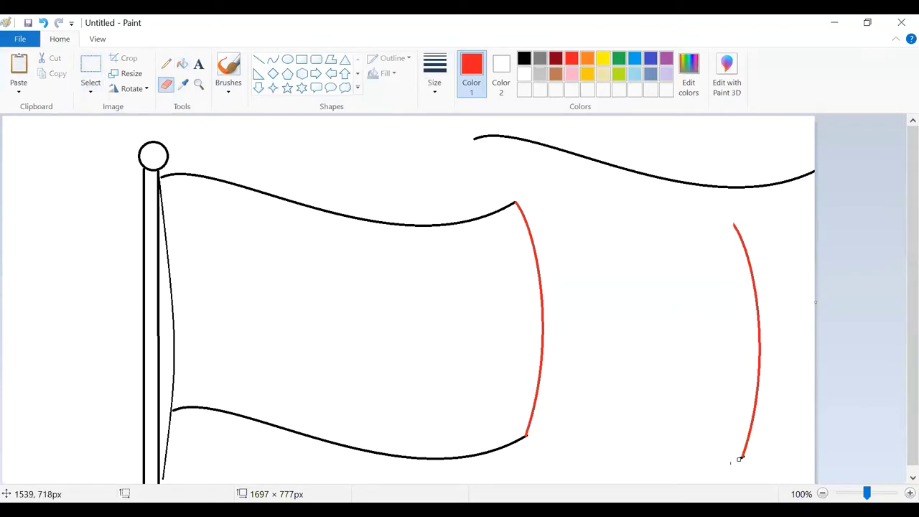
pyautogui.click(91, 91)
pyautogui.click(43, 124)
pyautogui.moveTo(714, 211); pyautogui.dragTo(781, 463)
pyautogui.rightClick(751, 219)
pyautogui.click(701, 244)
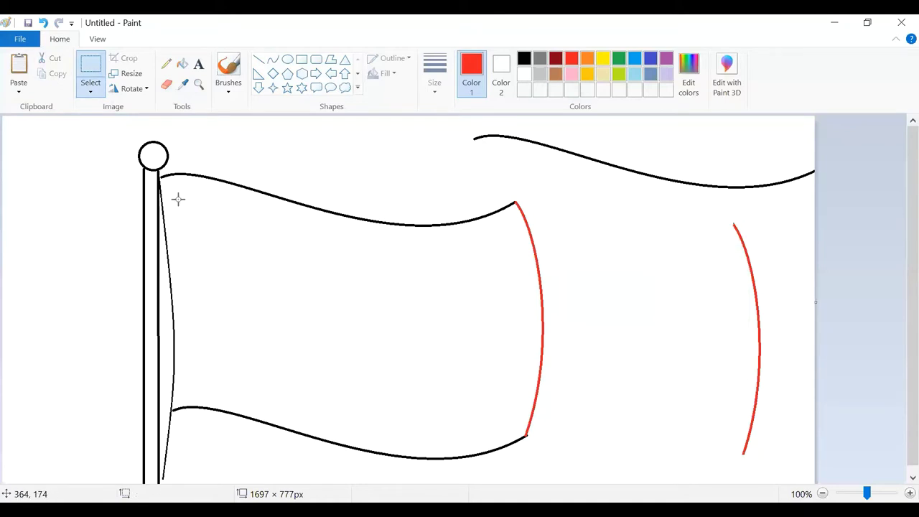
# Step: Paste the red curve at the pole side of the flag, joining the starts of the upper and lower edges
pyautogui.rightClick(179, 199)
pyautogui.click(118, 239)
pyautogui.moveTo(37, 244); pyautogui.dragTo(188, 287)
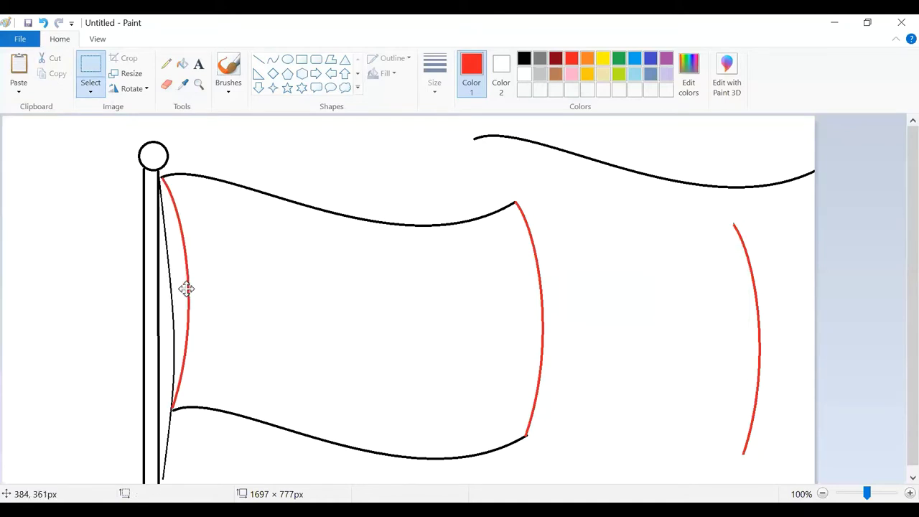
pyautogui.click(591, 367)
pyautogui.moveTo(567, 173); pyautogui.dragTo(806, 139)
pyautogui.hotkey('ctrl', 'z')
pyautogui.hotkey('ctrl', 'y')
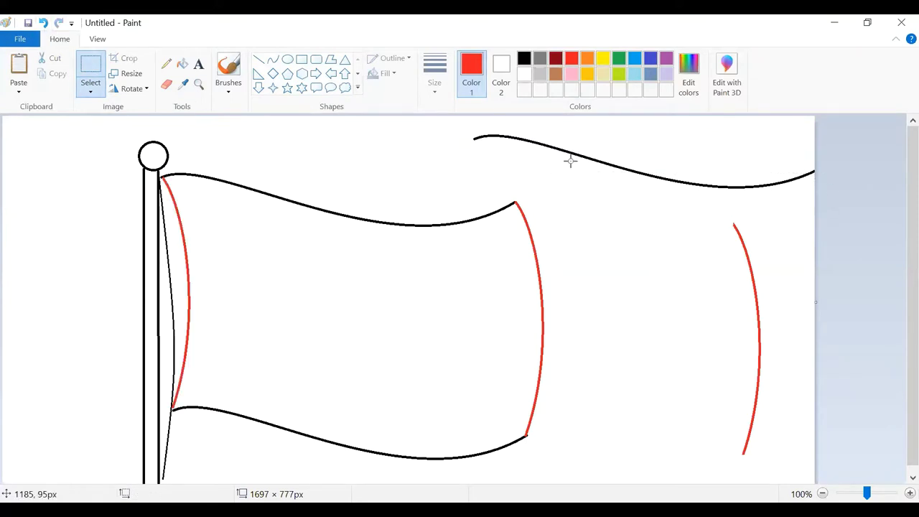
# Step: Paste a copy of the spare wavy curve's right part as the flag's middle line and erase the red speck below it
pyautogui.moveTo(575, 141); pyautogui.dragTo(851, 225)
pyautogui.rightClick(714, 189)
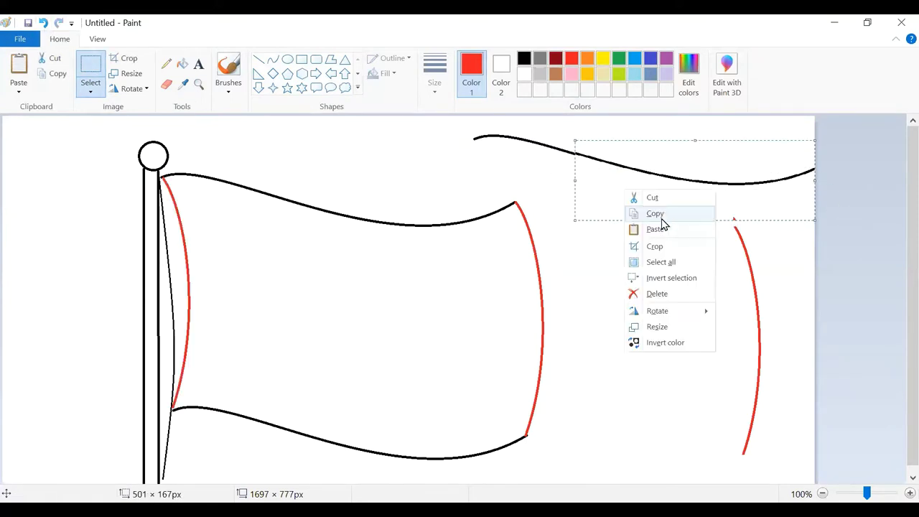
pyautogui.click(660, 219)
pyautogui.rightClick(512, 258)
pyautogui.click(466, 297)
pyautogui.moveTo(291, 276)
pyautogui.mouseDown()
pyautogui.moveTo(482, 347)
pyautogui.moveTo(491, 342)
pyautogui.mouseUp()
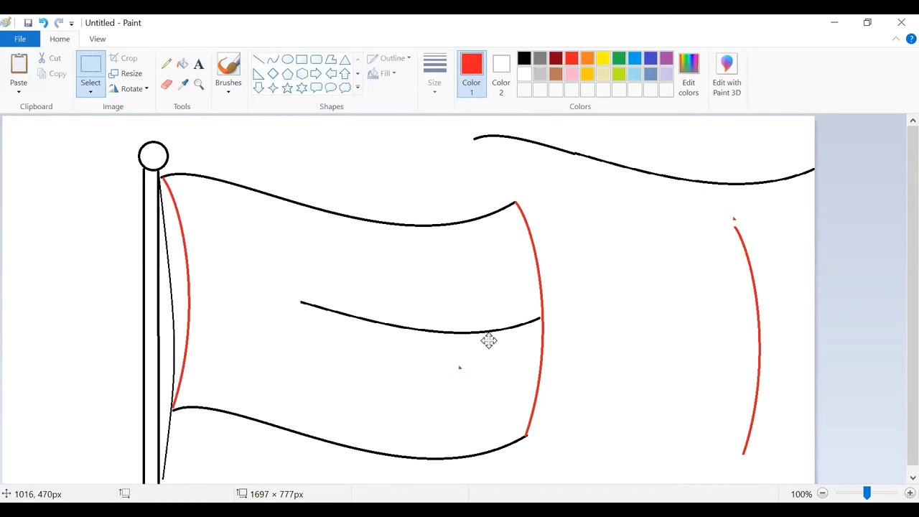
pyautogui.click(166, 84)
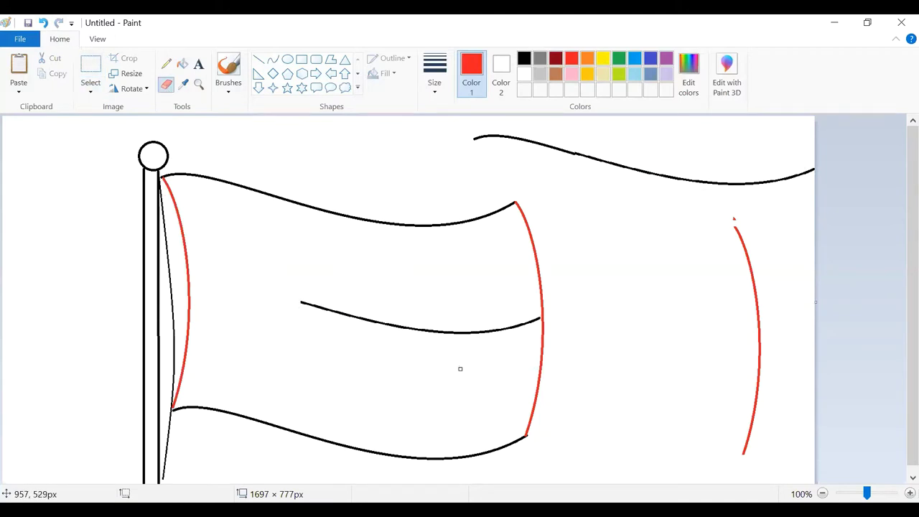
# Step: Draw two straight black lines from the flag's pole-side corners to the start of the middle wavy line
pyautogui.click(258, 59)
pyautogui.click(524, 58)
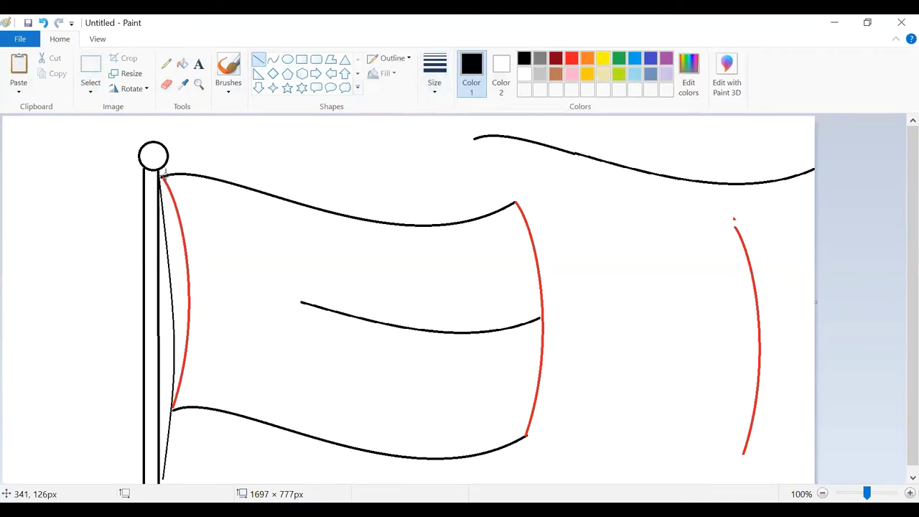
pyautogui.moveTo(163, 176); pyautogui.dragTo(303, 301)
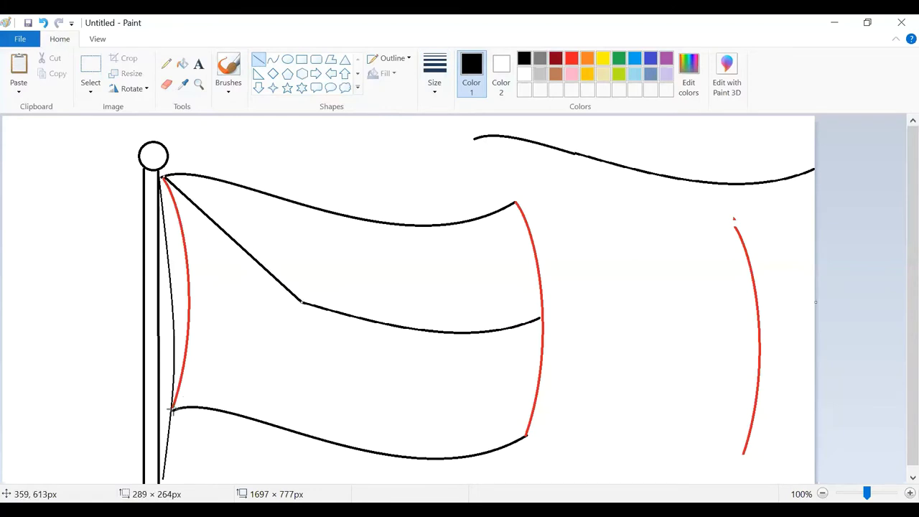
pyautogui.moveTo(172, 410)
pyautogui.mouseDown()
pyautogui.moveTo(261, 320)
pyautogui.moveTo(302, 301)
pyautogui.moveTo(276, 300)
pyautogui.mouseUp()
pyautogui.click(287, 88)
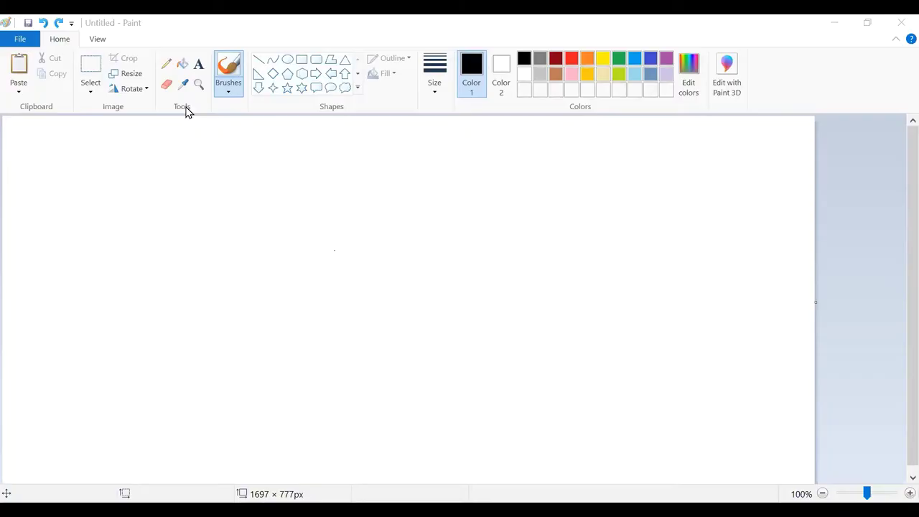
pyautogui.click(166, 64)
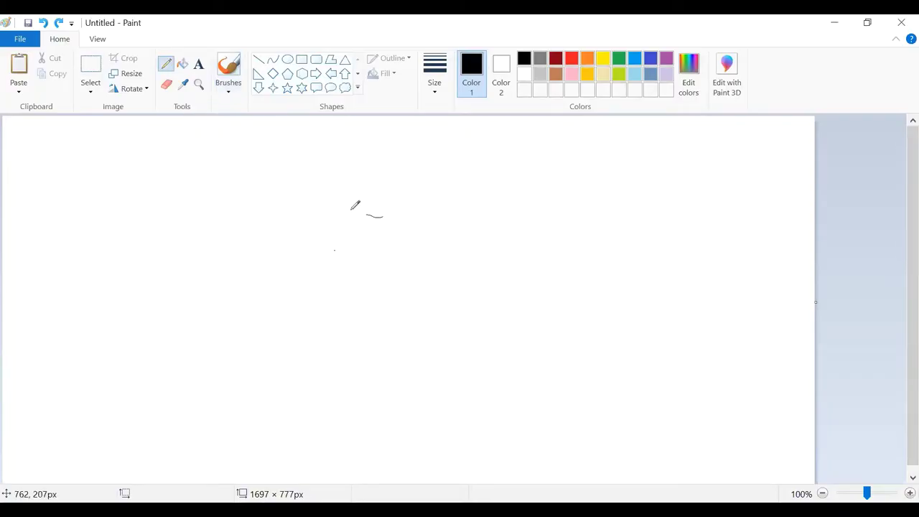
pyautogui.moveTo(352, 209)
pyautogui.mouseDown()
pyautogui.moveTo(539, 203)
pyautogui.moveTo(244, 252)
pyautogui.moveTo(227, 287)
pyautogui.moveTo(352, 414)
pyautogui.mouseUp()
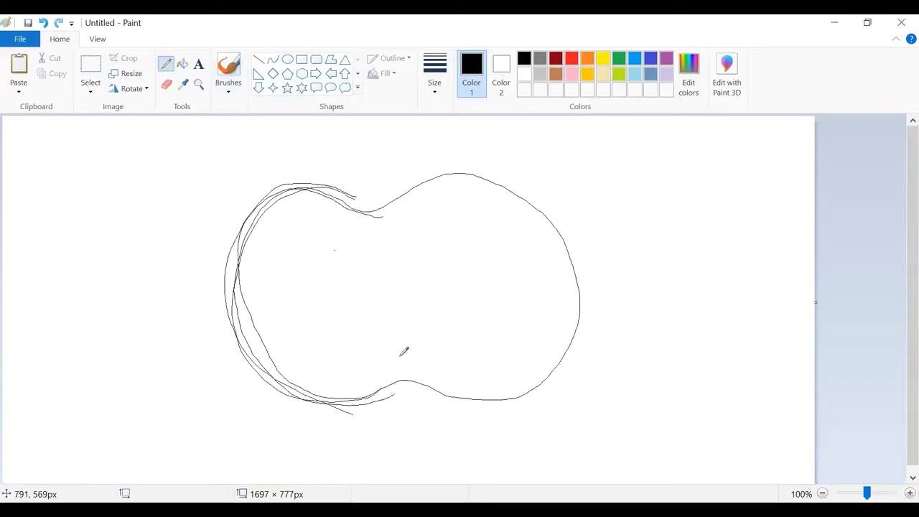
pyautogui.moveTo(400, 355); pyautogui.dragTo(386, 389)
pyautogui.moveTo(316, 188)
pyautogui.mouseDown()
pyautogui.moveTo(420, 172)
pyautogui.moveTo(508, 186)
pyautogui.moveTo(559, 285)
pyautogui.moveTo(482, 403)
pyautogui.moveTo(410, 380)
pyautogui.moveTo(577, 277)
pyautogui.moveTo(468, 186)
pyautogui.moveTo(395, 391)
pyautogui.mouseUp()
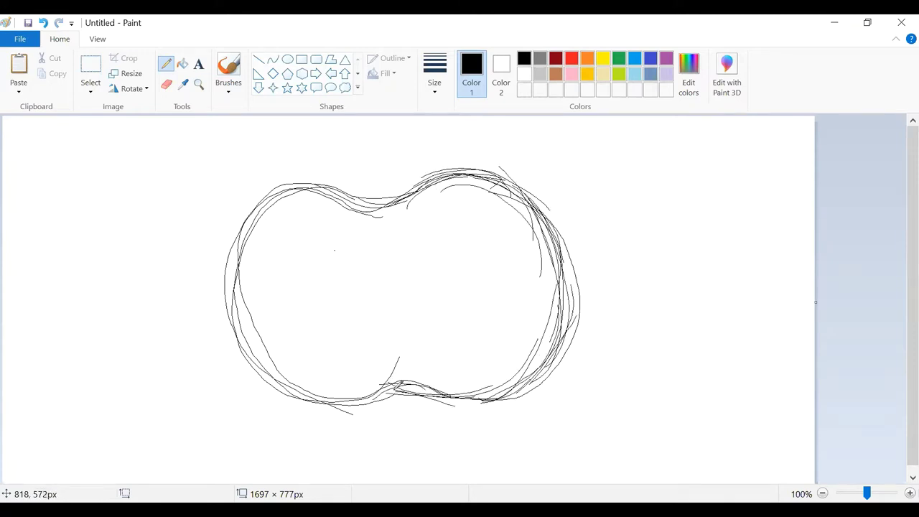
pyautogui.click(45, 24)
pyautogui.click(44, 24)
pyautogui.click(44, 24)
pyautogui.click(44, 23)
pyautogui.click(44, 23)
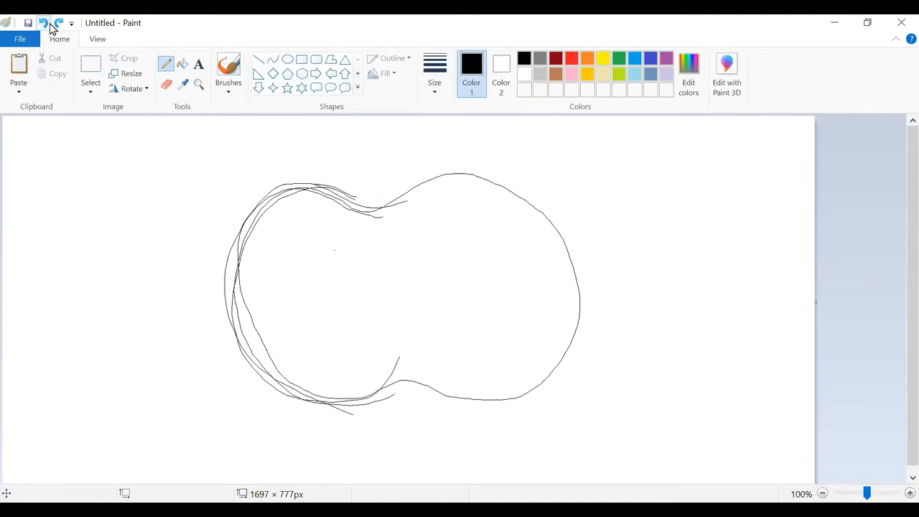
pyautogui.click(45, 24)
# Step: Sketch an apple in overlapping black Pencil strokes, with a stem and a leaf on top
pyautogui.moveTo(362, 244)
pyautogui.mouseDown()
pyautogui.moveTo(487, 290)
pyautogui.moveTo(503, 336)
pyautogui.moveTo(468, 385)
pyautogui.moveTo(336, 430)
pyautogui.mouseUp()
pyautogui.moveTo(370, 229)
pyautogui.mouseDown()
pyautogui.moveTo(355, 213)
pyautogui.moveTo(299, 228)
pyautogui.moveTo(197, 315)
pyautogui.moveTo(262, 429)
pyautogui.moveTo(334, 419)
pyautogui.moveTo(491, 352)
pyautogui.moveTo(375, 237)
pyautogui.moveTo(425, 203)
pyautogui.moveTo(468, 246)
pyautogui.moveTo(495, 376)
pyautogui.moveTo(341, 422)
pyautogui.moveTo(450, 394)
pyautogui.moveTo(486, 395)
pyautogui.moveTo(505, 309)
pyautogui.mouseUp()
pyautogui.moveTo(260, 204)
pyautogui.mouseDown()
pyautogui.moveTo(197, 316)
pyautogui.moveTo(200, 365)
pyautogui.moveTo(367, 433)
pyautogui.moveTo(360, 402)
pyautogui.moveTo(415, 438)
pyautogui.mouseUp()
pyautogui.moveTo(337, 233)
pyautogui.mouseDown()
pyautogui.moveTo(350, 169)
pyautogui.moveTo(420, 128)
pyautogui.moveTo(352, 224)
pyautogui.moveTo(290, 119)
pyautogui.moveTo(352, 215)
pyautogui.moveTo(308, 172)
pyautogui.moveTo(359, 206)
pyautogui.mouseUp()
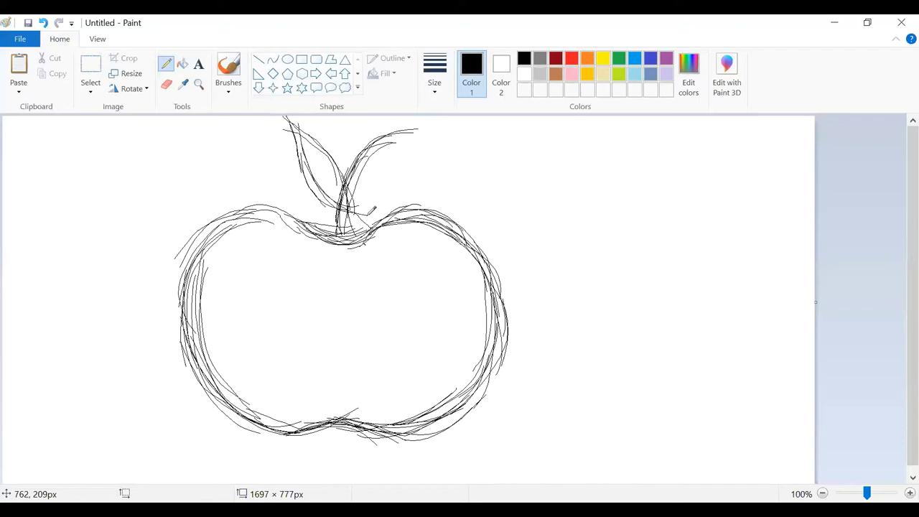
# Step: Fill the inside of the apple outline with red
pyautogui.click(571, 58)
pyautogui.click(524, 59)
pyautogui.click(571, 59)
pyautogui.click(183, 64)
pyautogui.click(247, 236)
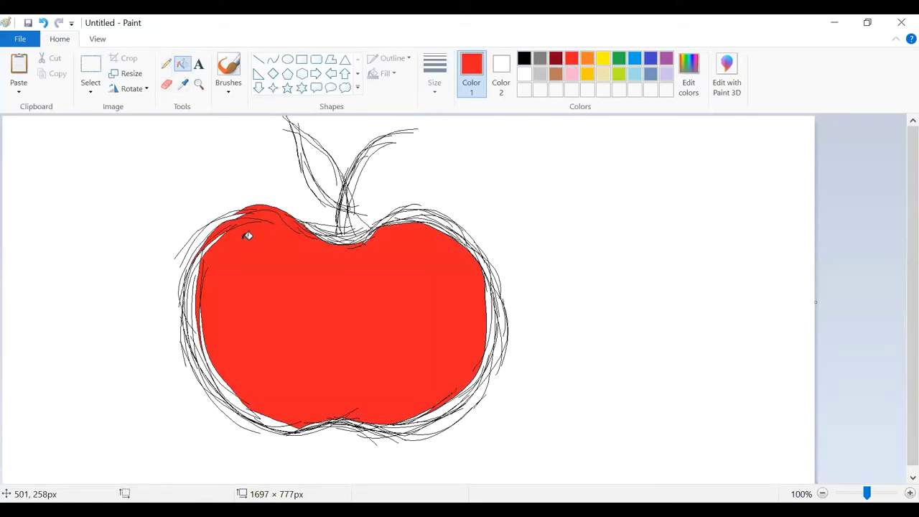
# Step: Define a custom brownish red with Red 173, Green 40 and Blue 7, add it to the custom colors and make it current
pyautogui.click(166, 84)
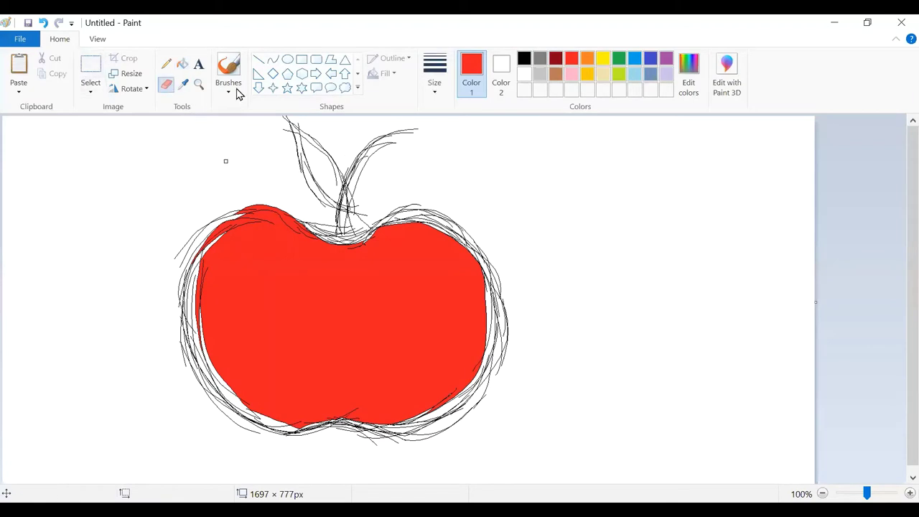
pyautogui.click(689, 72)
pyautogui.click(610, 240)
pyautogui.click(482, 264)
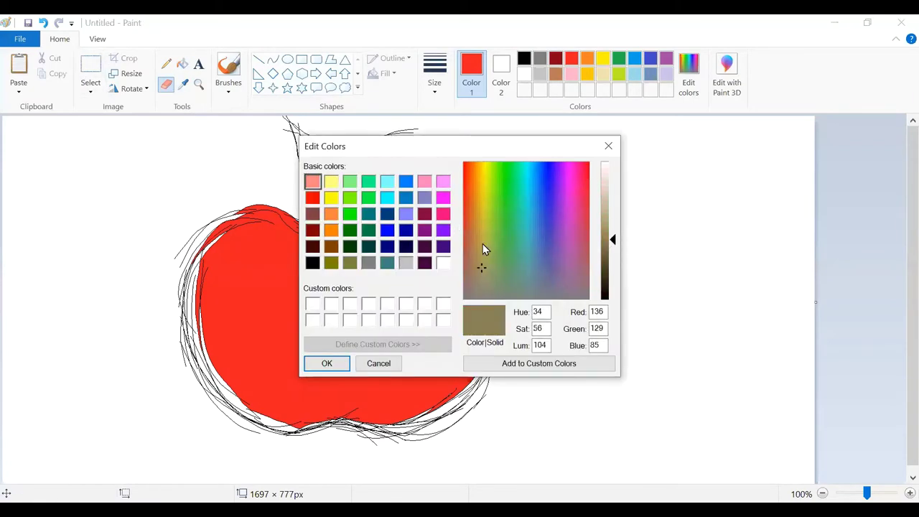
pyautogui.click(468, 173)
pyautogui.click(610, 257)
pyautogui.click(517, 363)
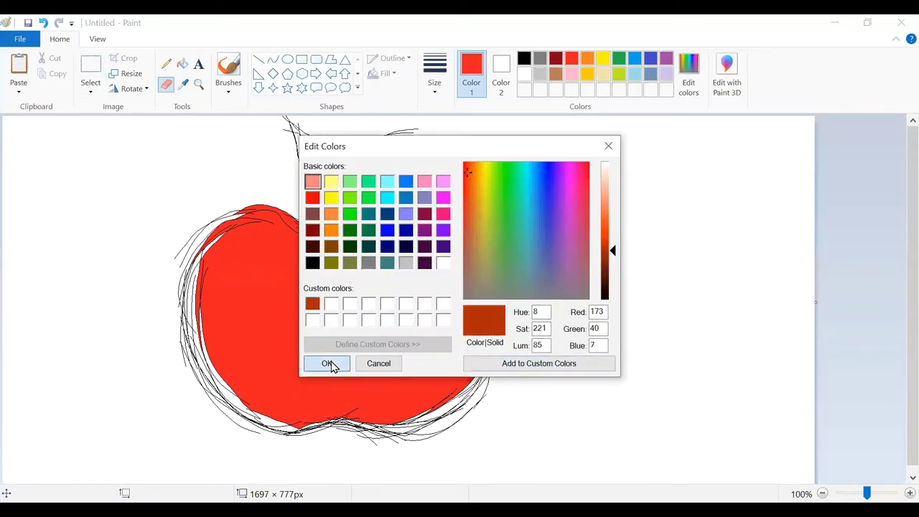
pyautogui.click(327, 363)
# Step: Try the custom brownish red as the apple body's fill and refill the body with bright red
pyautogui.click(182, 64)
pyautogui.click(307, 271)
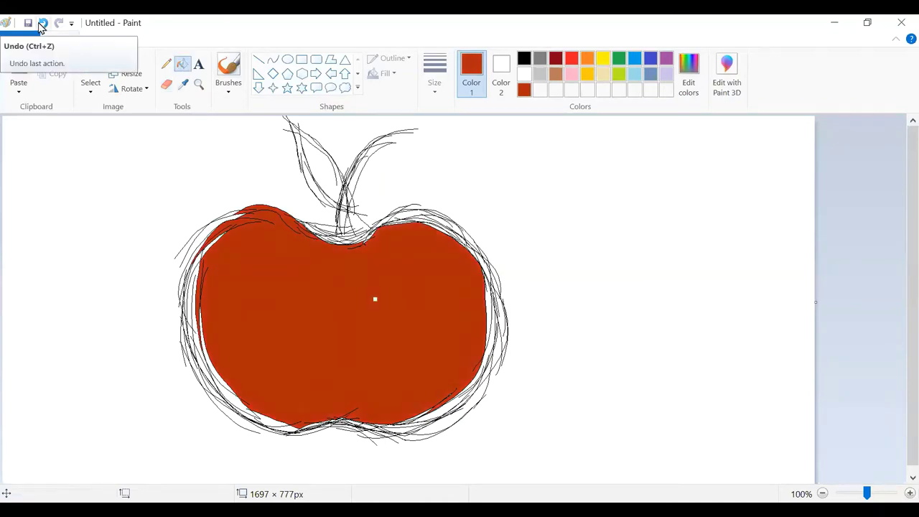
pyautogui.click(572, 57)
pyautogui.click(381, 250)
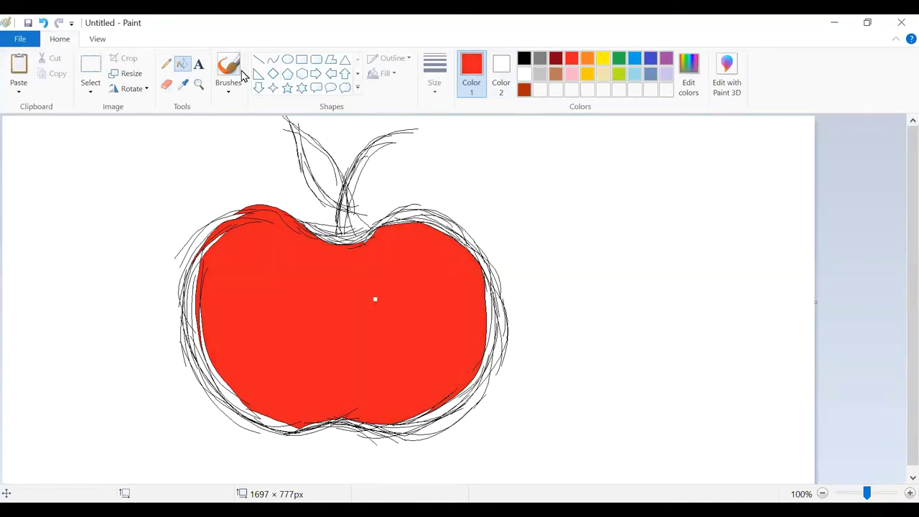
# Step: Trace a thicker black Brush outline around the apple's body, bulging outward at the upper left
pyautogui.click(165, 84)
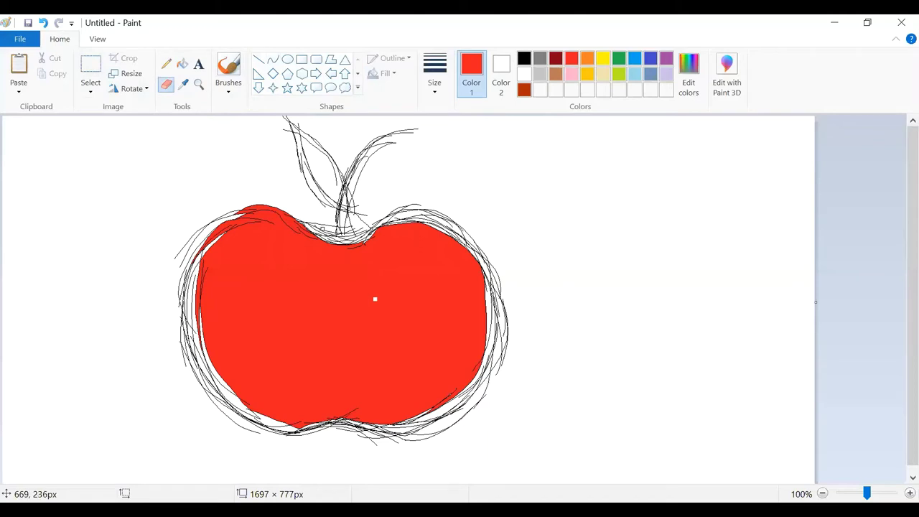
pyautogui.click(525, 59)
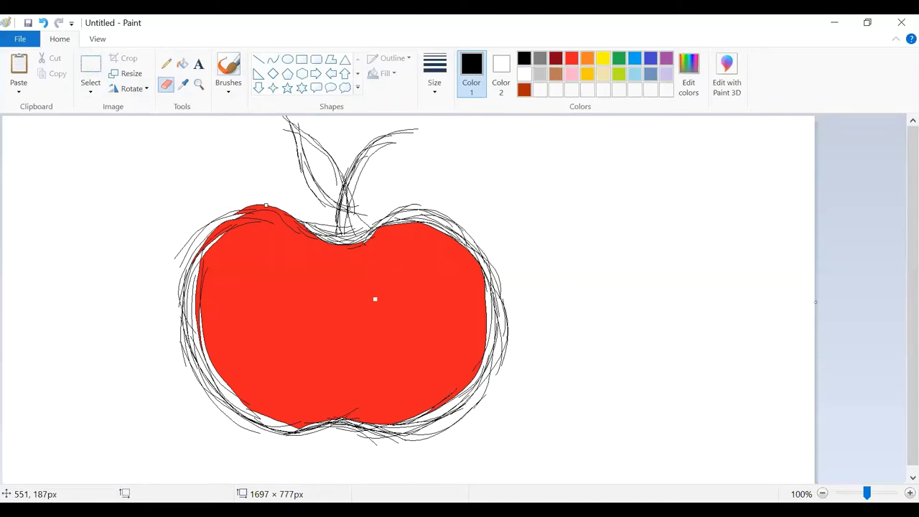
pyautogui.click(161, 65)
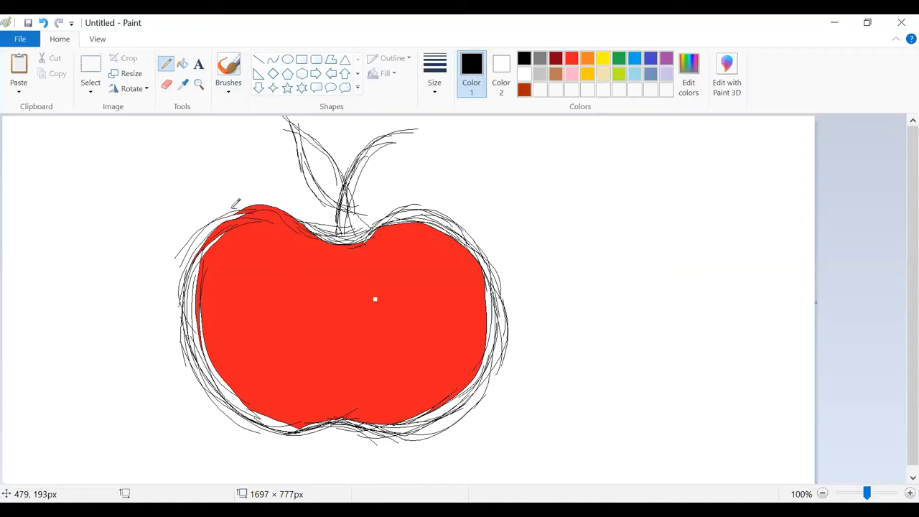
pyautogui.click(43, 22)
pyautogui.click(229, 68)
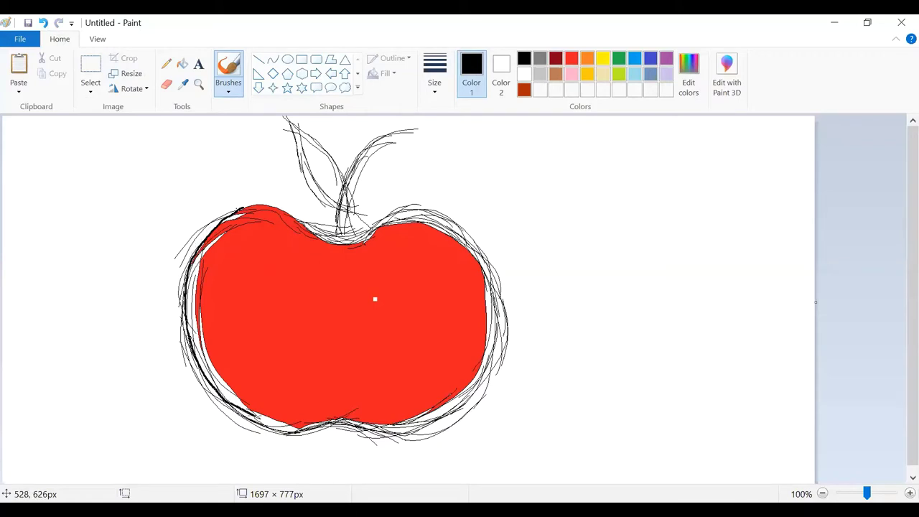
pyautogui.click(44, 23)
pyautogui.moveTo(305, 219)
pyautogui.mouseDown()
pyautogui.moveTo(495, 344)
pyautogui.moveTo(232, 424)
pyautogui.moveTo(339, 237)
pyautogui.mouseUp()
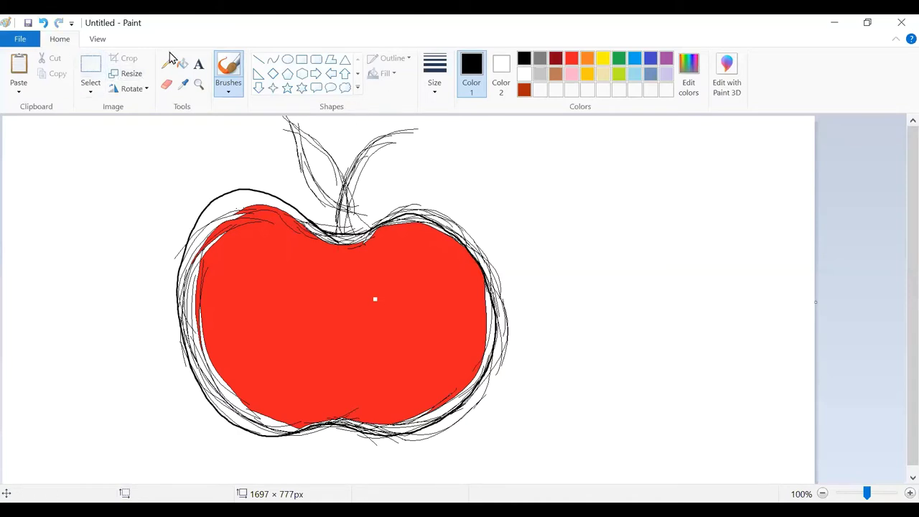
# Step: Fill the white gaps between the apple body and its new outline at the upper left with red
pyautogui.click(572, 58)
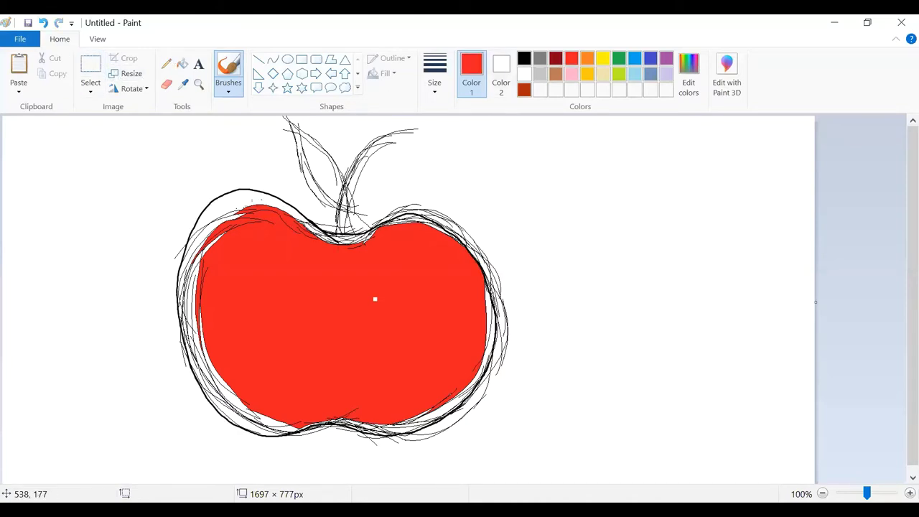
pyautogui.click(182, 64)
pyautogui.click(218, 230)
pyautogui.click(203, 230)
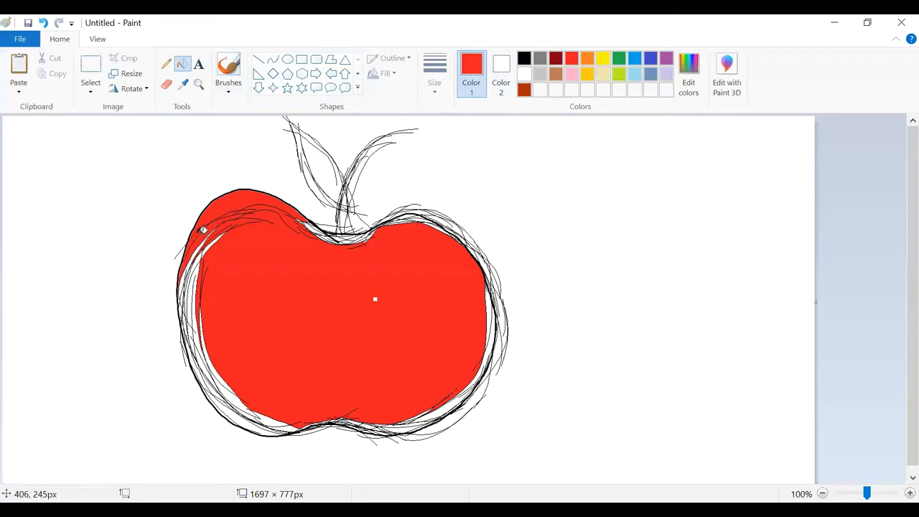
# Step: Fill slivers near the apple's upper-left edge with the custom brownish red and refill the body with bright red
pyautogui.click(524, 90)
pyautogui.click(215, 239)
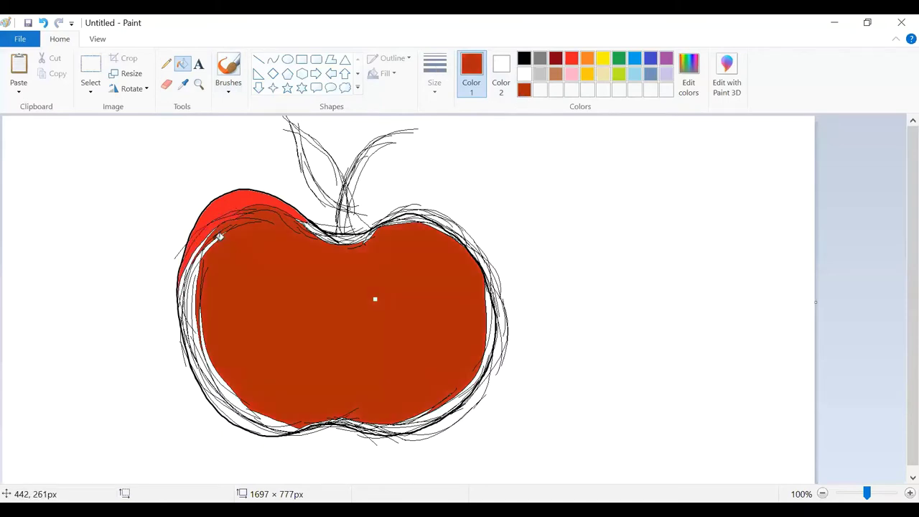
pyautogui.click(200, 255)
pyautogui.click(572, 58)
pyautogui.click(205, 273)
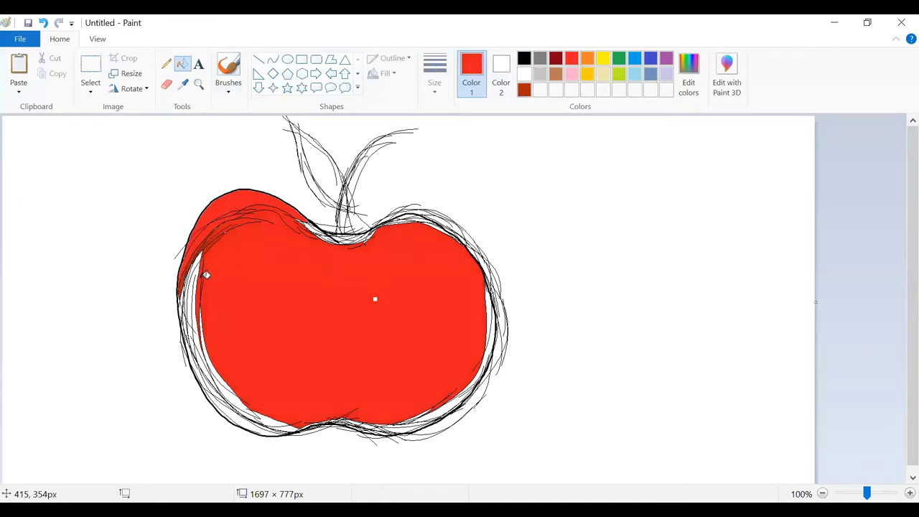
# Step: Fill the gaps between the sketch lines along the apple's left and lower-left edges with red
pyautogui.click(192, 316)
pyautogui.click(192, 344)
pyautogui.click(206, 375)
pyautogui.click(266, 417)
pyautogui.click(240, 388)
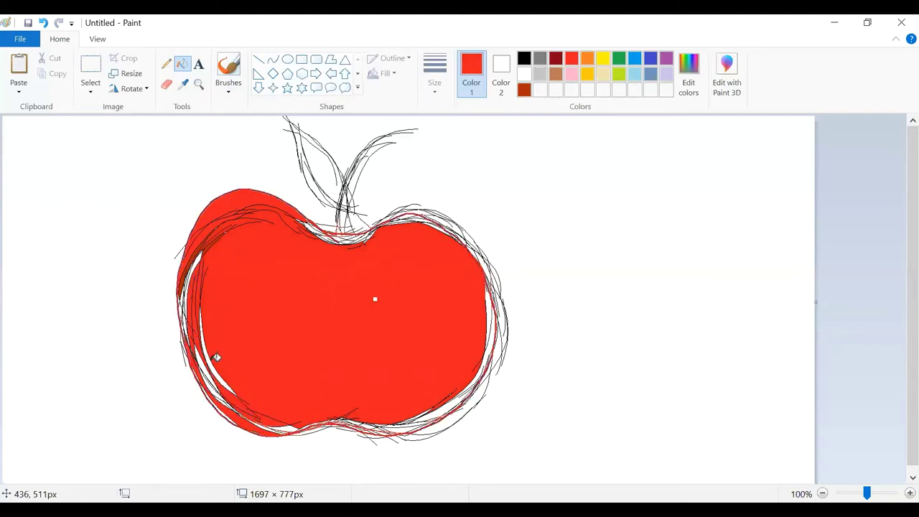
# Step: Erase sketch lines along the apple's upper-left rim and top dip, and touch up the body's edge with red
pyautogui.click(166, 83)
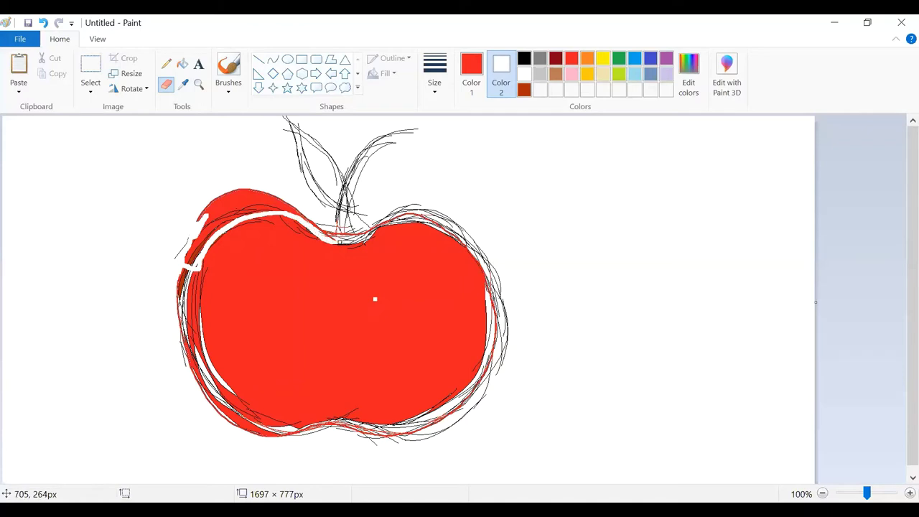
pyautogui.click(230, 69)
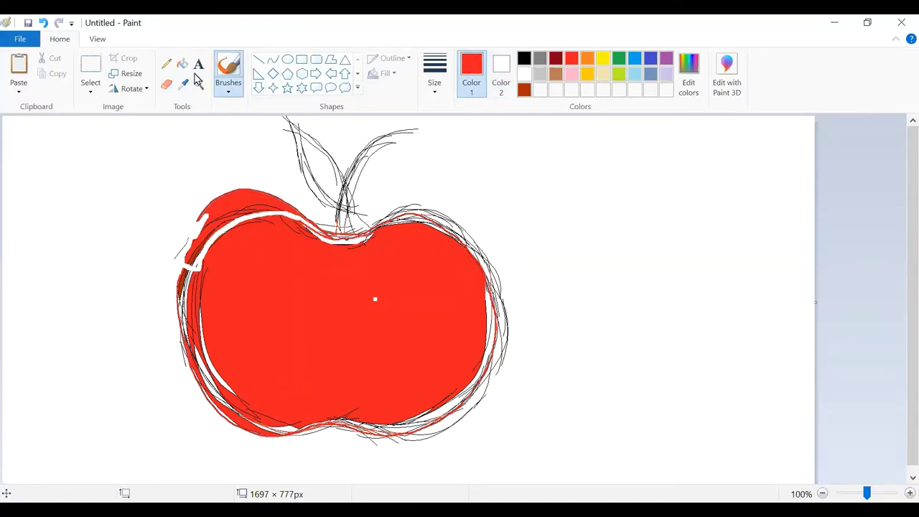
pyautogui.click(166, 84)
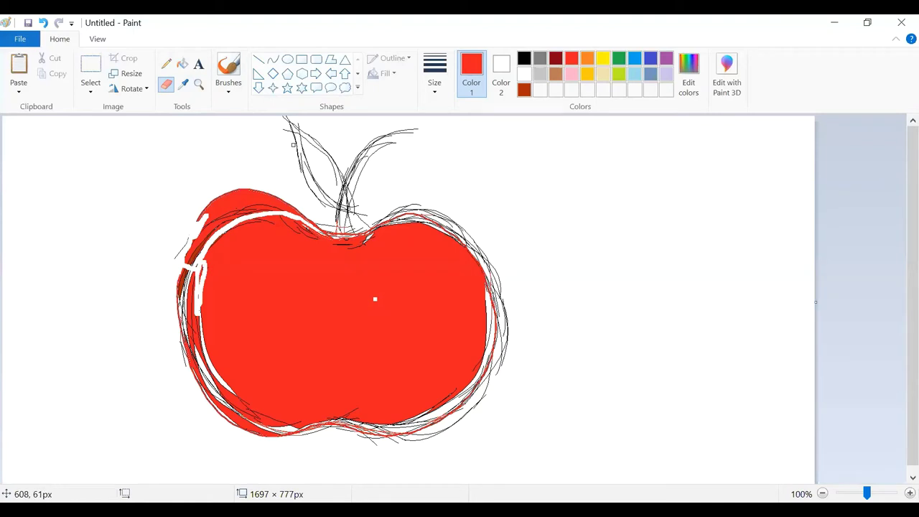
pyautogui.click(229, 72)
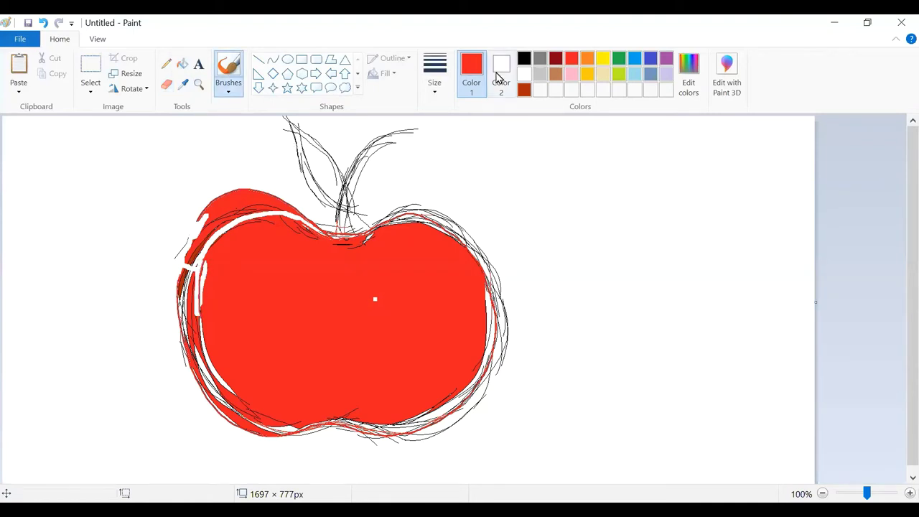
pyautogui.click(183, 64)
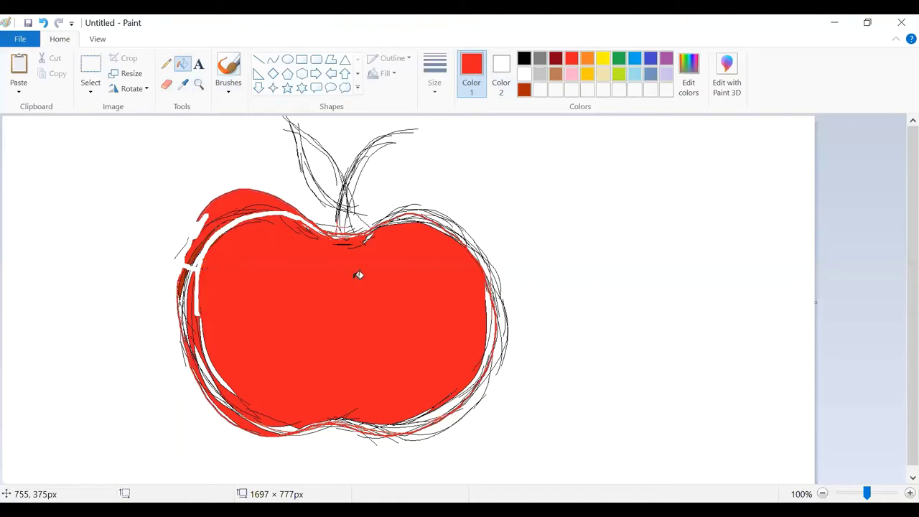
# Step: Erase the loose outline strokes around the apple's bottom, left and right edges
pyautogui.click(167, 85)
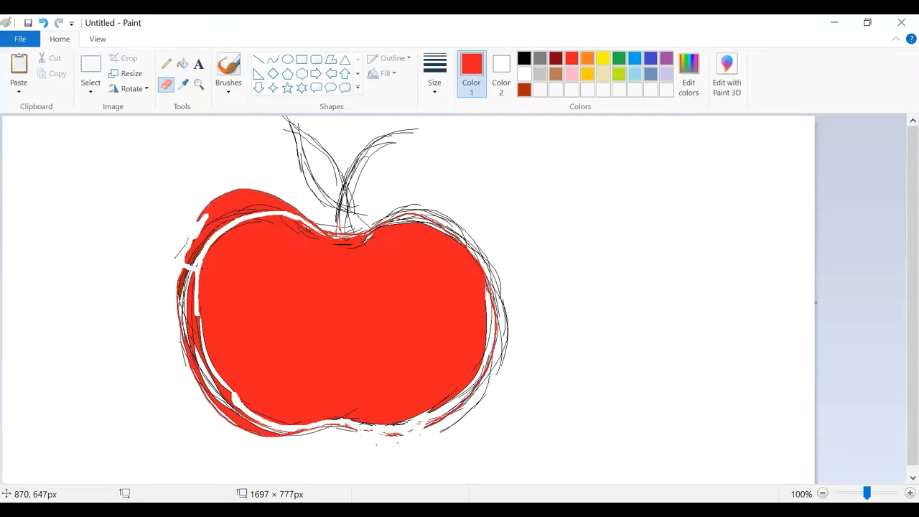
pyautogui.moveTo(294, 437)
pyautogui.mouseDown()
pyautogui.moveTo(238, 423)
pyautogui.moveTo(193, 335)
pyautogui.moveTo(201, 233)
pyautogui.moveTo(182, 131)
pyautogui.moveTo(228, 197)
pyautogui.mouseUp()
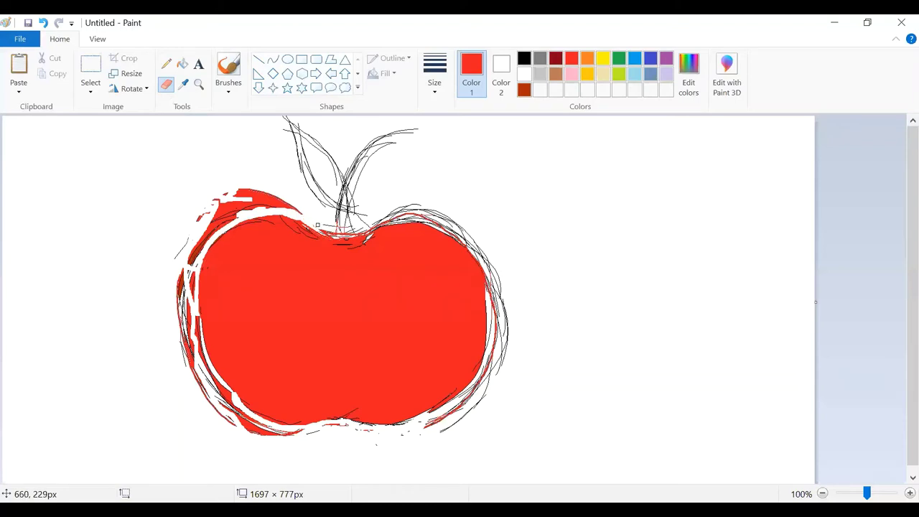
pyautogui.moveTo(379, 222)
pyautogui.mouseDown()
pyautogui.moveTo(400, 213)
pyautogui.moveTo(391, 206)
pyautogui.moveTo(394, 216)
pyautogui.moveTo(429, 210)
pyautogui.moveTo(465, 237)
pyautogui.moveTo(497, 286)
pyautogui.moveTo(507, 372)
pyautogui.moveTo(498, 310)
pyautogui.moveTo(485, 408)
pyautogui.moveTo(445, 437)
pyautogui.moveTo(431, 420)
pyautogui.moveTo(468, 403)
pyautogui.moveTo(499, 333)
pyautogui.moveTo(481, 260)
pyautogui.mouseUp()
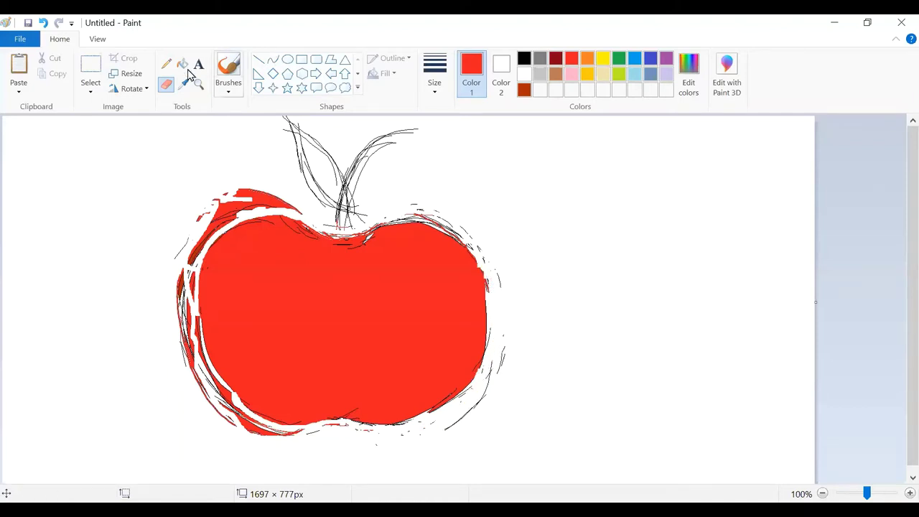
# Step: Paint over dark strokes on the apple body's rim in red with the Brush and the Marker
pyautogui.click(228, 68)
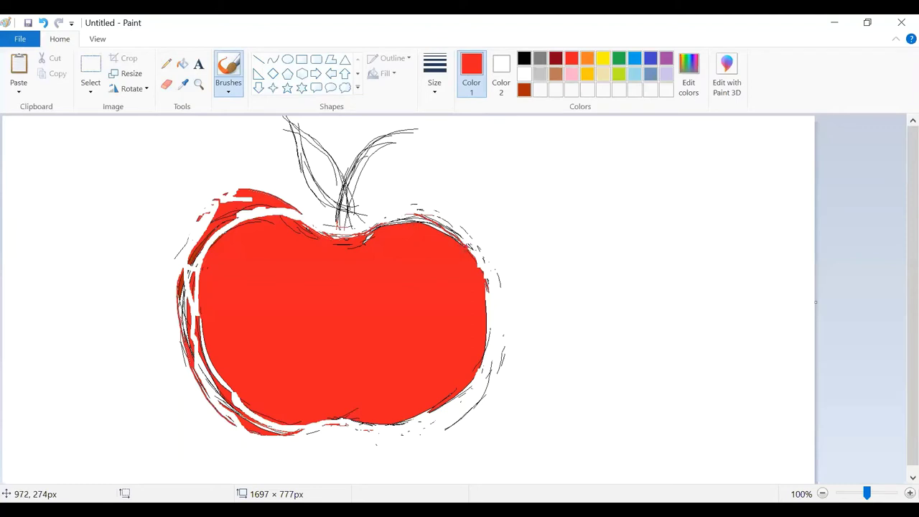
pyautogui.moveTo(468, 247); pyautogui.dragTo(480, 270)
pyautogui.click(228, 91)
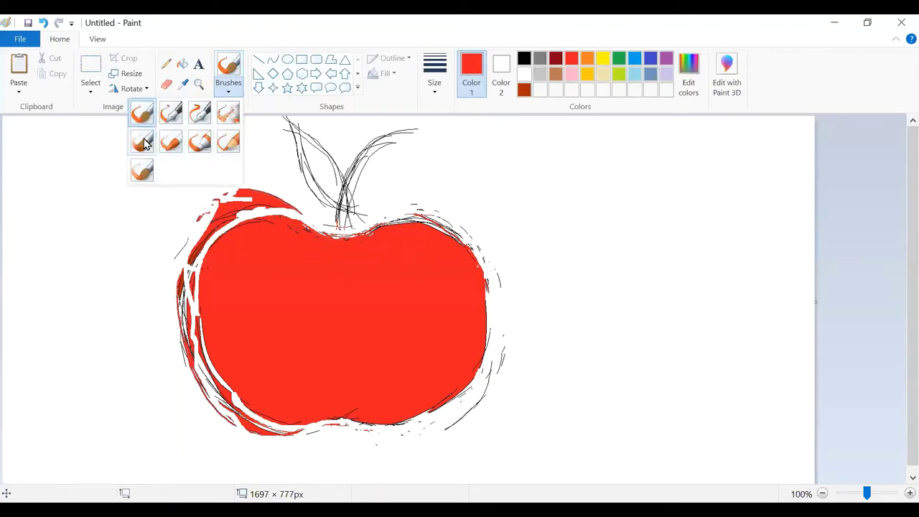
pyautogui.click(200, 143)
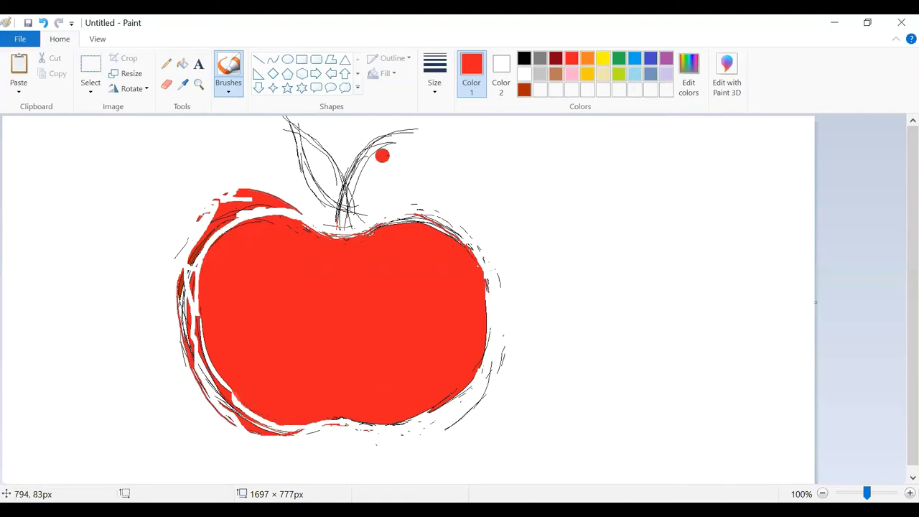
# Step: Erase the leftover red and black fragments outside the apple's left side, covering remnants with white Marker strokes
pyautogui.click(501, 72)
pyautogui.click(166, 84)
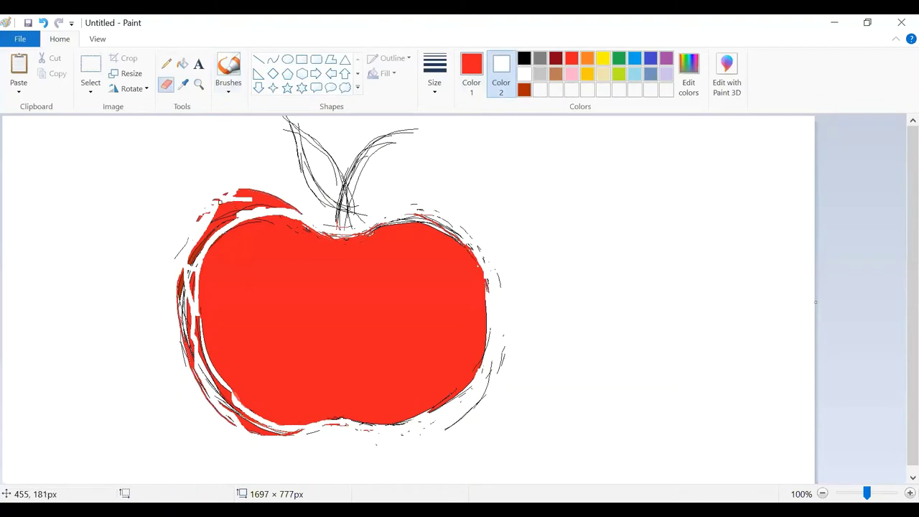
pyautogui.moveTo(222, 203)
pyautogui.mouseDown()
pyautogui.moveTo(202, 213)
pyautogui.moveTo(293, 212)
pyautogui.moveTo(245, 194)
pyautogui.moveTo(214, 203)
pyautogui.moveTo(187, 255)
pyautogui.moveTo(184, 361)
pyautogui.moveTo(196, 387)
pyautogui.moveTo(247, 438)
pyautogui.moveTo(300, 433)
pyautogui.moveTo(244, 416)
pyautogui.moveTo(201, 364)
pyautogui.moveTo(194, 308)
pyautogui.moveTo(196, 332)
pyautogui.moveTo(193, 276)
pyautogui.moveTo(205, 235)
pyautogui.moveTo(290, 208)
pyautogui.moveTo(266, 199)
pyautogui.moveTo(227, 211)
pyautogui.moveTo(205, 230)
pyautogui.moveTo(200, 281)
pyautogui.mouseUp()
pyautogui.click(228, 71)
pyautogui.click(471, 69)
pyautogui.click(524, 74)
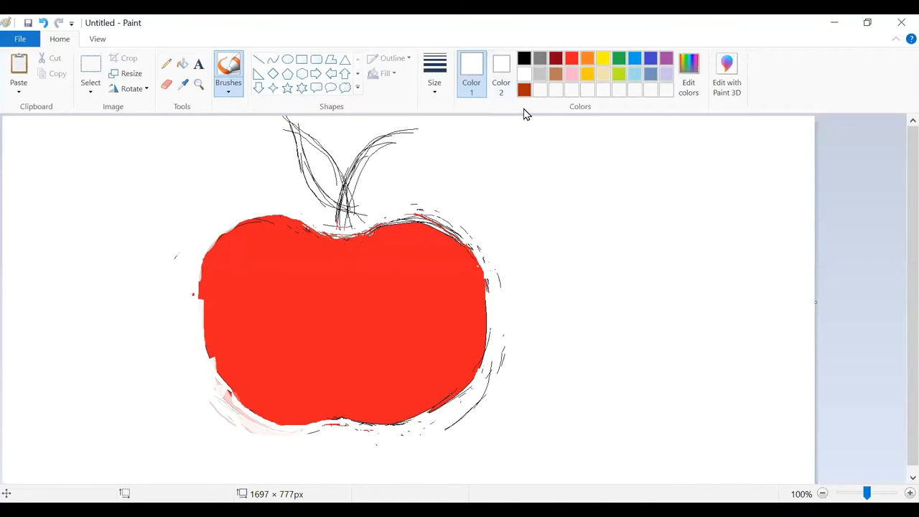
# Step: Try a red Marker stroke at the apple's top dip beside the stem and undo it
pyautogui.click(572, 58)
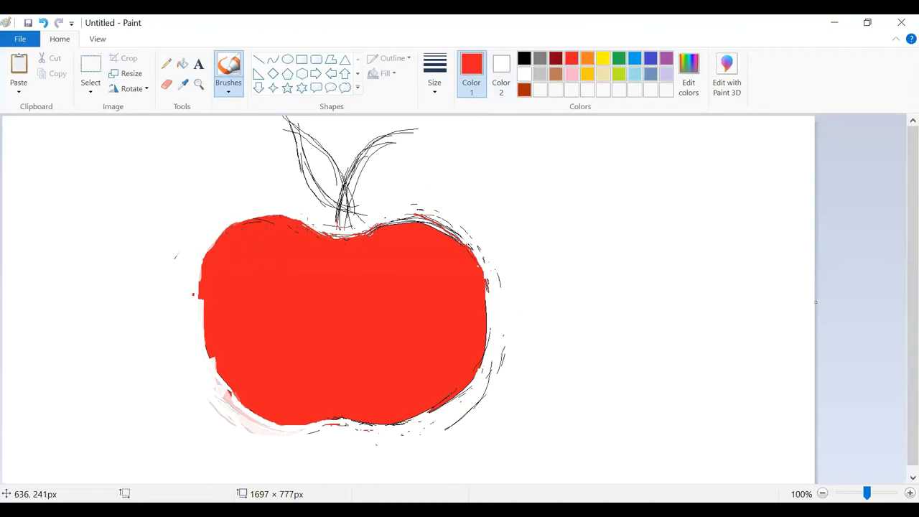
pyautogui.moveTo(307, 228); pyautogui.dragTo(306, 211)
pyautogui.click(524, 74)
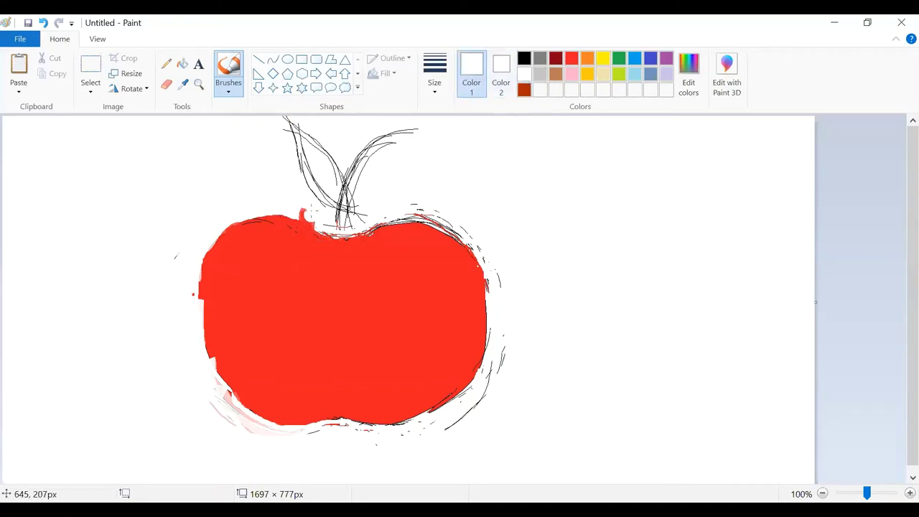
pyautogui.click(43, 23)
# Step: Smooth the apple's upper-left edge with red Marker strokes and switch to Calligraphy brush 1
pyautogui.click(571, 59)
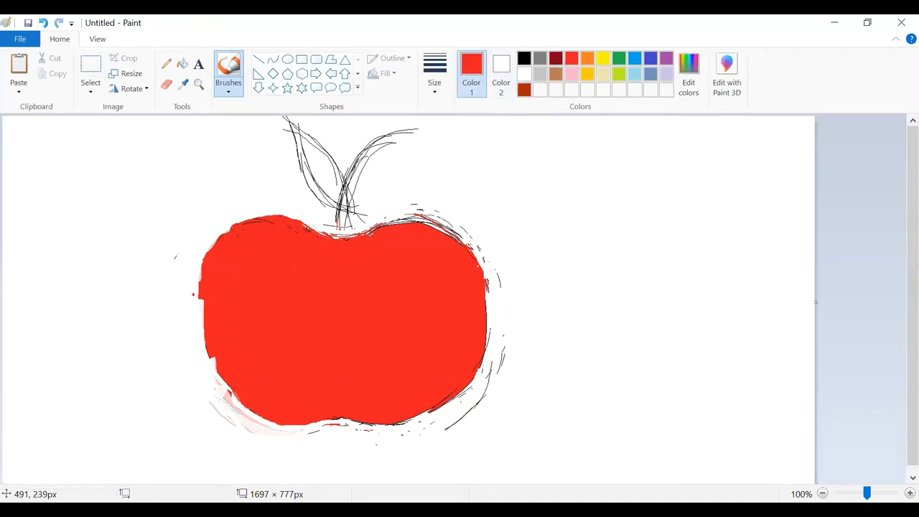
pyautogui.moveTo(238, 231); pyautogui.dragTo(233, 235)
pyautogui.click(227, 89)
pyautogui.click(177, 113)
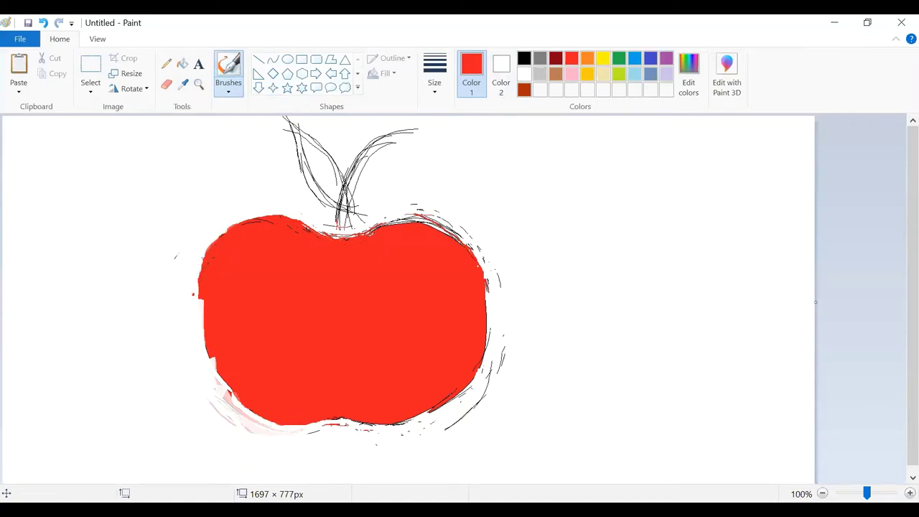
# Step: Extend the apple's left edge with a curved red brush stroke, fill the enclosed gap with red, and paint over its remaining specks
pyautogui.moveTo(198, 294)
pyautogui.mouseDown()
pyautogui.moveTo(198, 352)
pyautogui.moveTo(237, 399)
pyautogui.mouseUp()
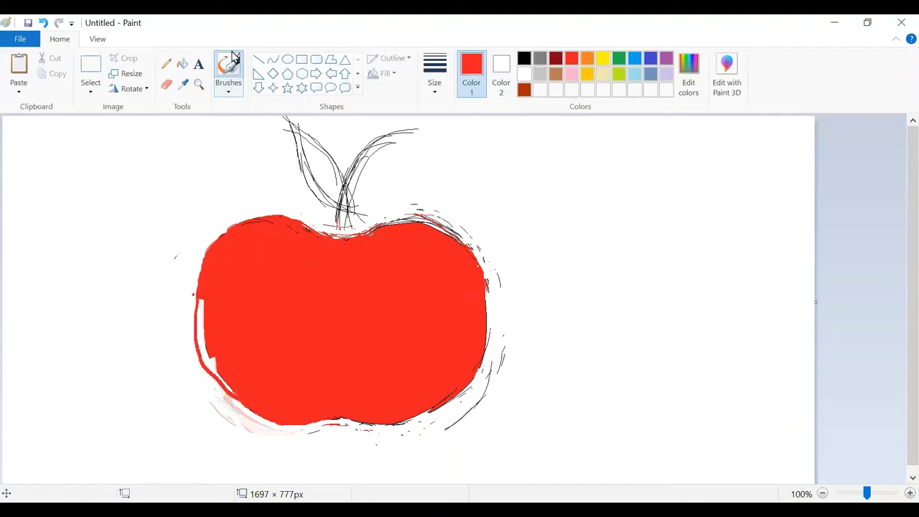
pyautogui.click(183, 64)
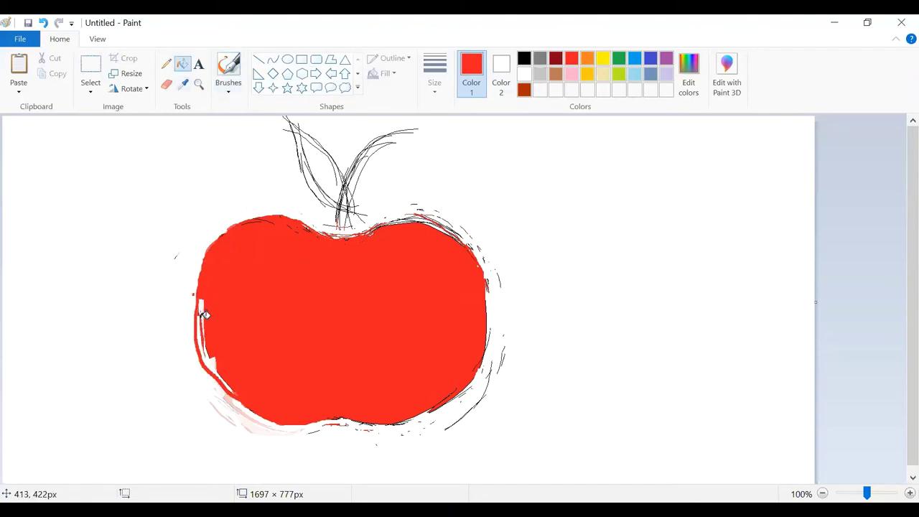
pyautogui.click(166, 84)
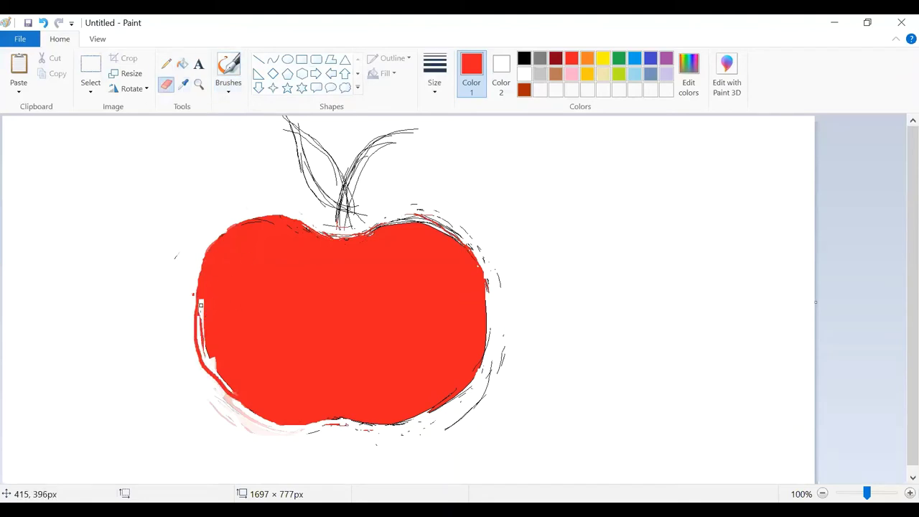
pyautogui.moveTo(201, 305)
pyautogui.mouseDown()
pyautogui.moveTo(201, 349)
pyautogui.moveTo(203, 305)
pyautogui.moveTo(208, 355)
pyautogui.moveTo(217, 368)
pyautogui.moveTo(213, 345)
pyautogui.moveTo(235, 390)
pyautogui.moveTo(228, 363)
pyautogui.mouseUp()
pyautogui.click(183, 63)
pyautogui.click(205, 322)
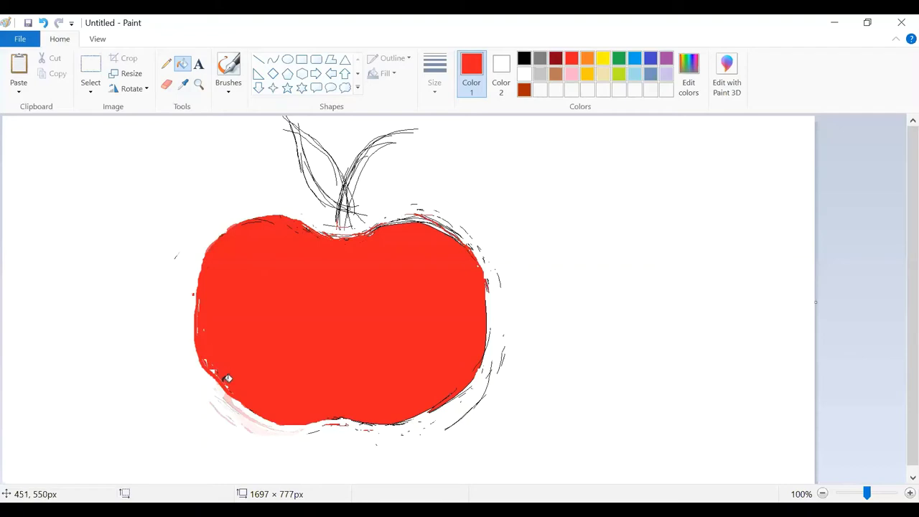
pyautogui.click(228, 66)
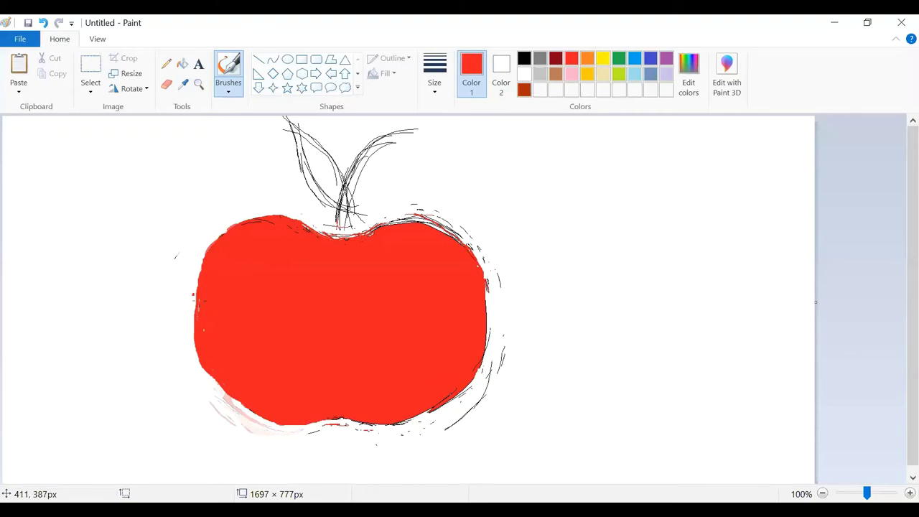
# Step: Erase the stray sketch strokes outside the apple's right side and along its lower edge
pyautogui.click(166, 85)
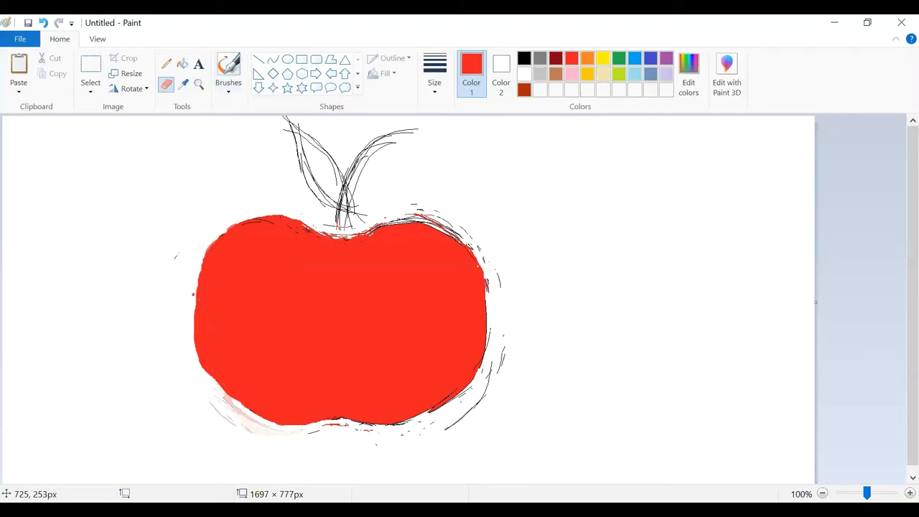
pyautogui.moveTo(372, 226)
pyautogui.mouseDown()
pyautogui.moveTo(448, 229)
pyautogui.moveTo(501, 278)
pyautogui.moveTo(509, 307)
pyautogui.moveTo(504, 360)
pyautogui.moveTo(490, 380)
pyautogui.moveTo(490, 329)
pyautogui.mouseUp()
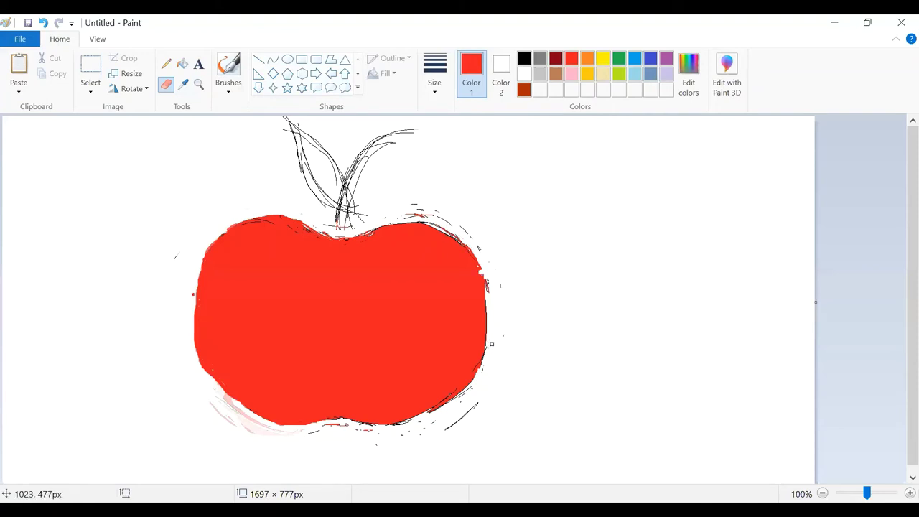
pyautogui.moveTo(498, 402); pyautogui.dragTo(481, 397)
pyautogui.moveTo(362, 431)
pyautogui.mouseDown()
pyautogui.moveTo(279, 430)
pyautogui.moveTo(224, 400)
pyautogui.moveTo(276, 436)
pyautogui.moveTo(226, 420)
pyautogui.moveTo(243, 405)
pyautogui.moveTo(267, 433)
pyautogui.moveTo(215, 397)
pyautogui.moveTo(208, 416)
pyautogui.moveTo(259, 424)
pyautogui.mouseUp()
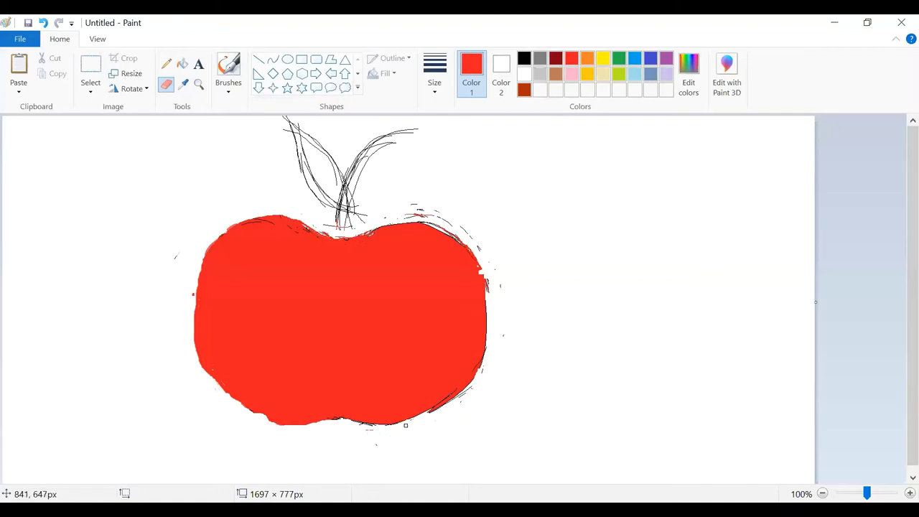
pyautogui.moveTo(472, 387); pyautogui.dragTo(423, 414)
pyautogui.moveTo(503, 282); pyautogui.dragTo(485, 274)
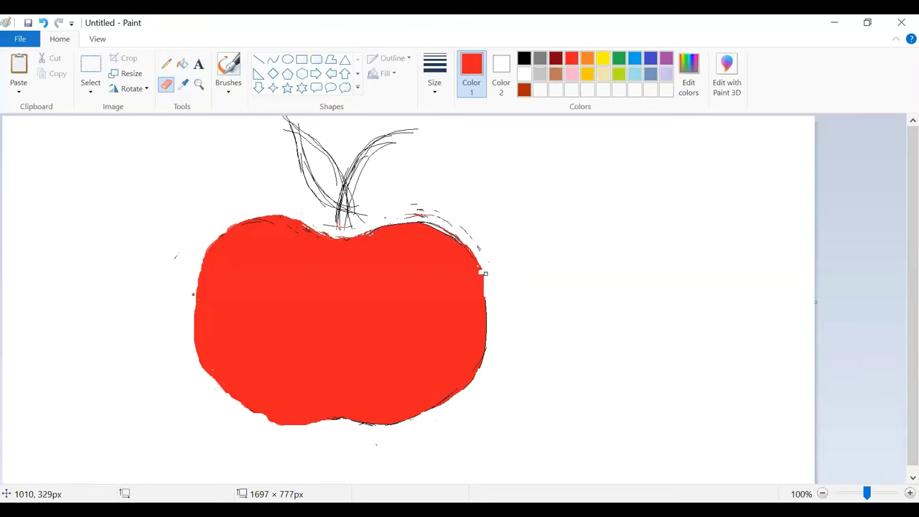
# Step: Erase the remaining stray marks around the apple's upper-left edge, upper-right shoulder and underside
pyautogui.moveTo(490, 234)
pyautogui.mouseDown()
pyautogui.moveTo(417, 208)
pyautogui.moveTo(469, 232)
pyautogui.mouseUp()
pyautogui.moveTo(187, 289)
pyautogui.mouseDown()
pyautogui.moveTo(213, 231)
pyautogui.moveTo(282, 214)
pyautogui.moveTo(328, 224)
pyautogui.mouseUp()
pyautogui.moveTo(423, 221)
pyautogui.mouseDown()
pyautogui.moveTo(471, 251)
pyautogui.moveTo(483, 282)
pyautogui.mouseUp()
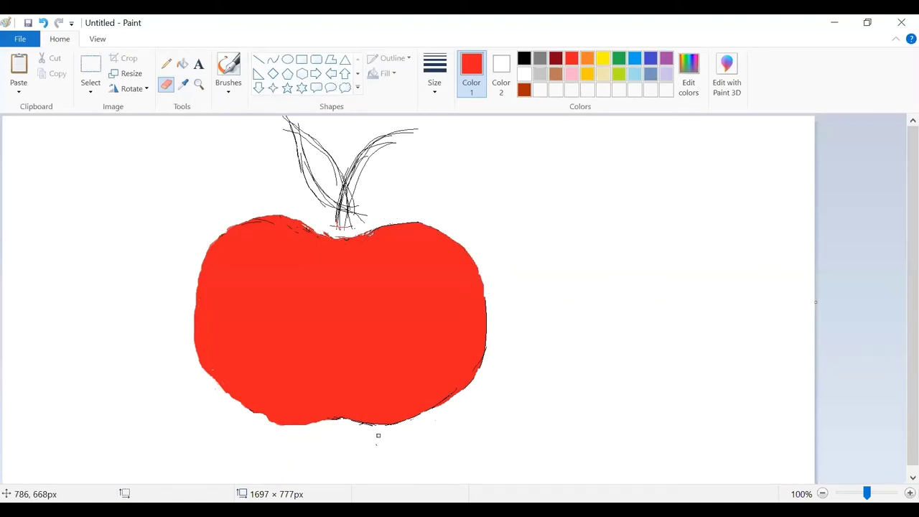
pyautogui.moveTo(397, 423)
pyautogui.mouseDown()
pyautogui.moveTo(421, 416)
pyautogui.moveTo(396, 425)
pyautogui.moveTo(344, 420)
pyautogui.moveTo(341, 443)
pyautogui.mouseUp()
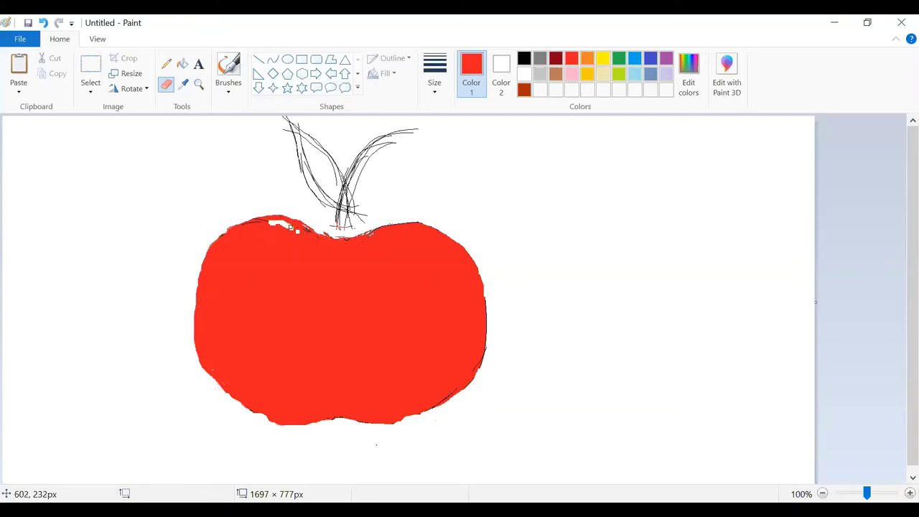
# Step: Fill the erased patch left of the apple's top dip with red and smooth the lower-left and lower-right rim with red strokes
pyautogui.click(183, 63)
pyautogui.click(296, 226)
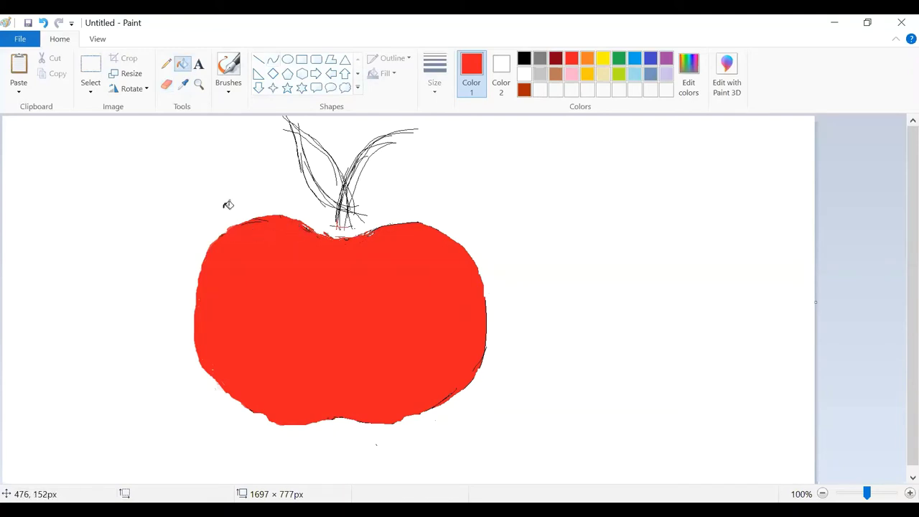
pyautogui.click(229, 69)
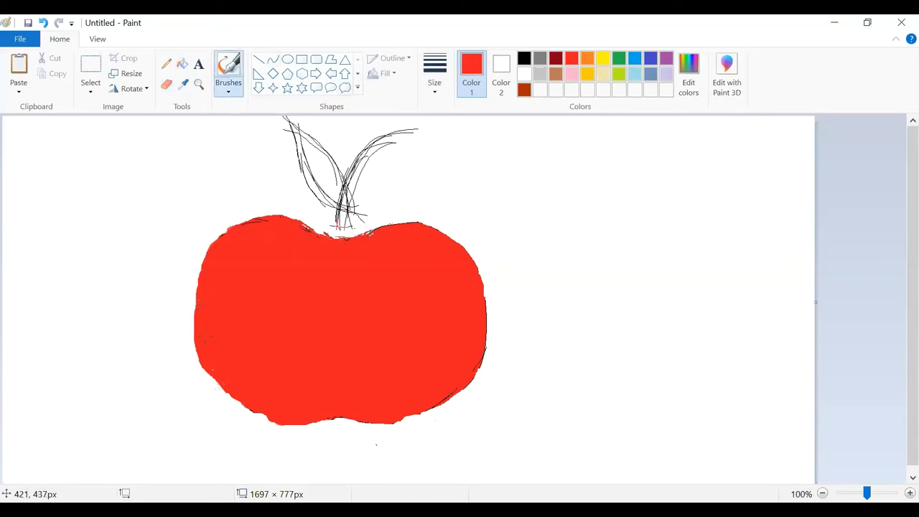
pyautogui.moveTo(205, 325)
pyautogui.mouseDown()
pyautogui.moveTo(230, 403)
pyautogui.moveTo(278, 430)
pyautogui.moveTo(229, 406)
pyautogui.moveTo(197, 356)
pyautogui.moveTo(210, 381)
pyautogui.moveTo(224, 354)
pyautogui.mouseUp()
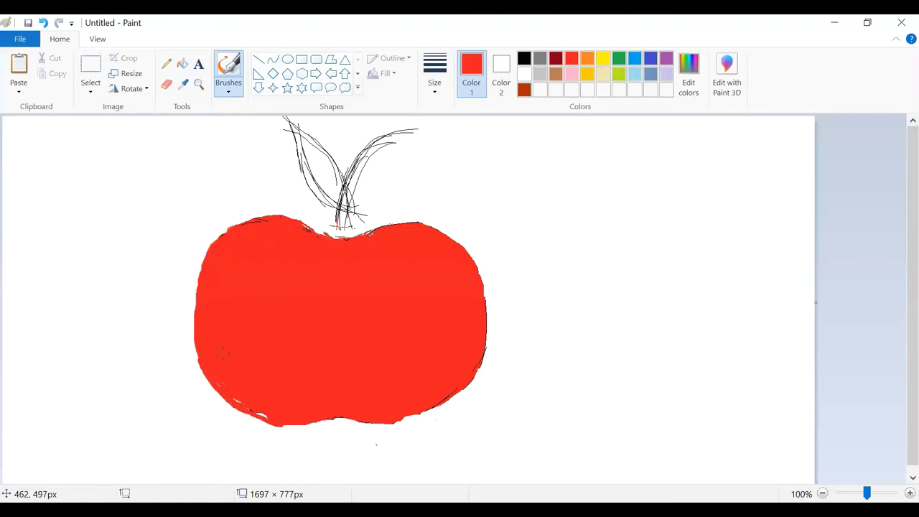
pyautogui.moveTo(284, 428); pyautogui.dragTo(309, 426)
pyautogui.click(183, 64)
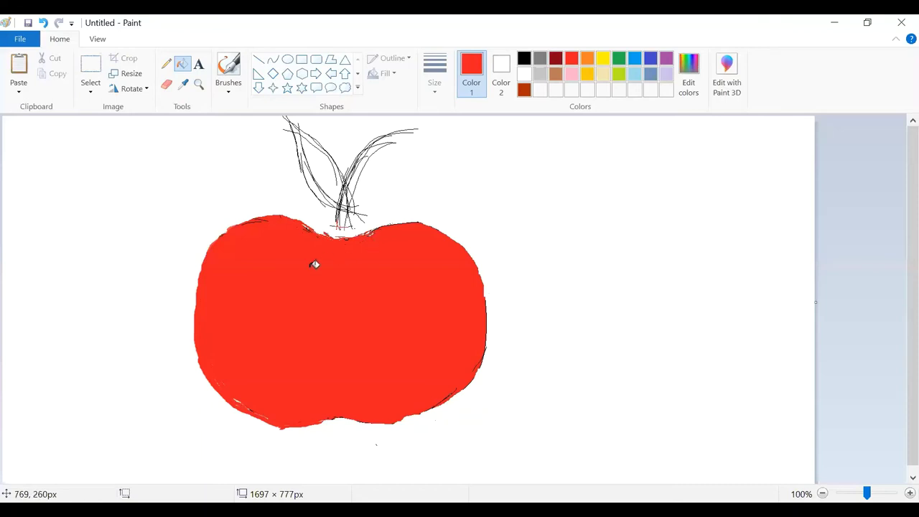
pyautogui.click(219, 66)
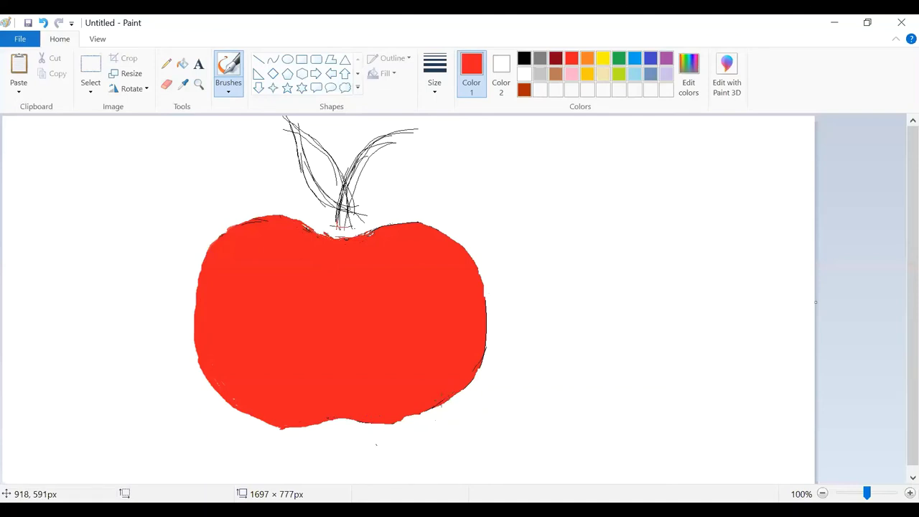
pyautogui.click(483, 358)
# Step: Outline the curved stem with thick black brush strokes, erase the sketch lines around it, and close its base against the apple
pyautogui.click(524, 60)
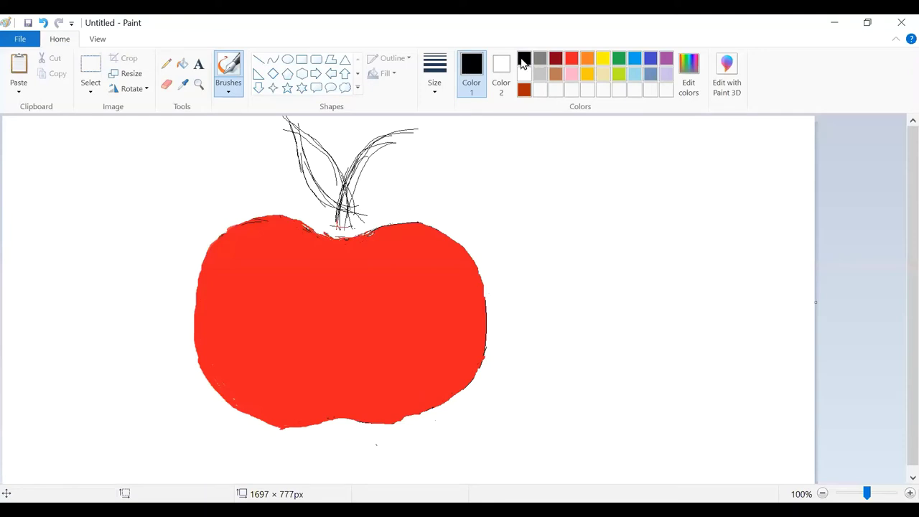
pyautogui.moveTo(333, 239)
pyautogui.mouseDown()
pyautogui.moveTo(364, 140)
pyautogui.moveTo(422, 128)
pyautogui.moveTo(378, 159)
pyautogui.moveTo(346, 238)
pyautogui.moveTo(338, 230)
pyautogui.moveTo(354, 163)
pyautogui.moveTo(408, 129)
pyautogui.moveTo(363, 166)
pyautogui.moveTo(341, 232)
pyautogui.moveTo(360, 154)
pyautogui.mouseUp()
pyautogui.click(169, 87)
pyautogui.click(228, 71)
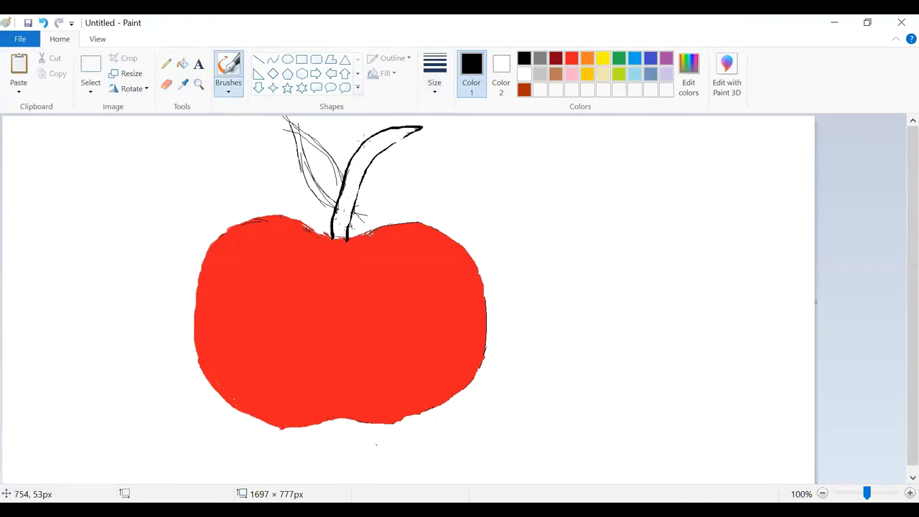
pyautogui.click(167, 84)
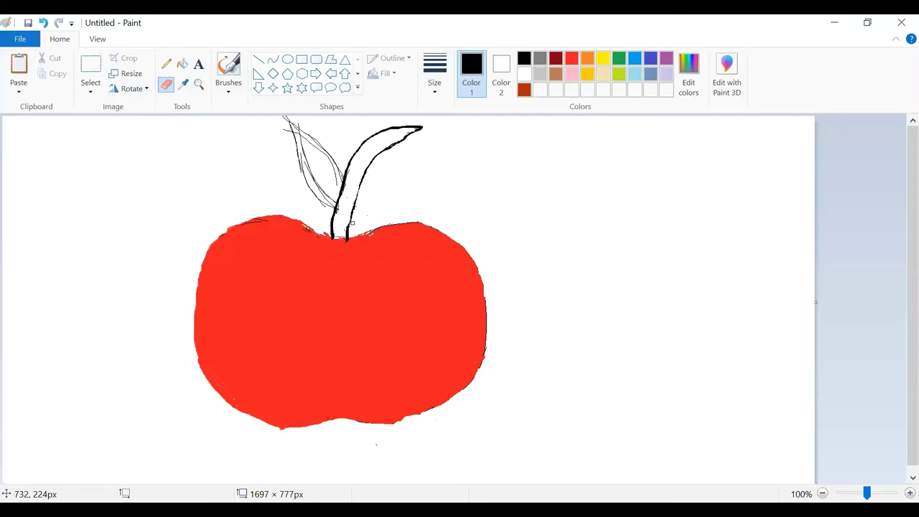
pyautogui.click(229, 70)
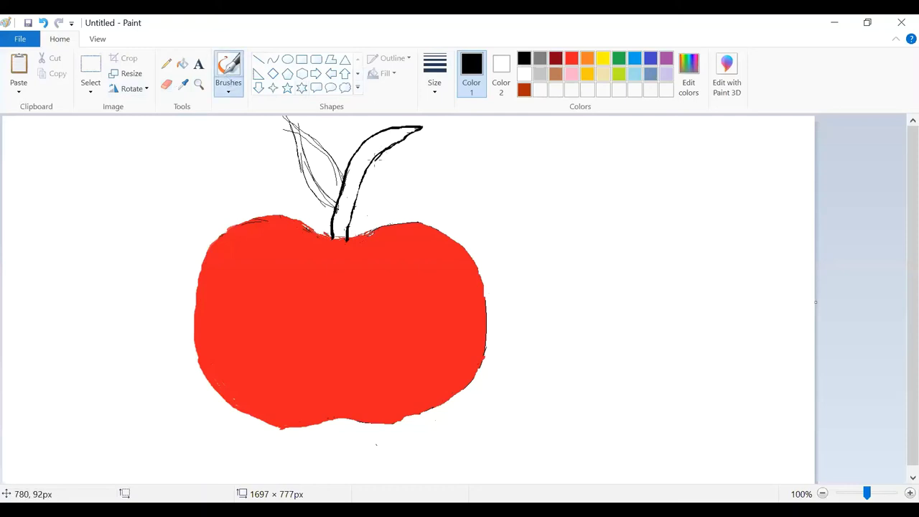
pyautogui.moveTo(374, 160)
pyautogui.mouseDown()
pyautogui.moveTo(346, 226)
pyautogui.moveTo(359, 235)
pyautogui.moveTo(389, 224)
pyautogui.mouseUp()
# Step: Fill the outlined stem with brown
pyautogui.click(556, 74)
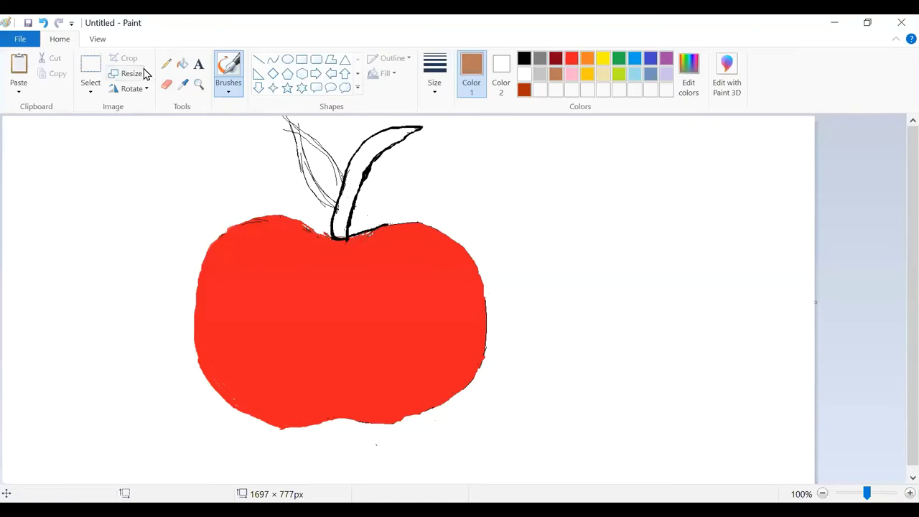
pyautogui.click(182, 64)
pyautogui.click(367, 158)
# Step: Outline both sides of the leaf beside the stem with thick black brush strokes
pyautogui.click(524, 59)
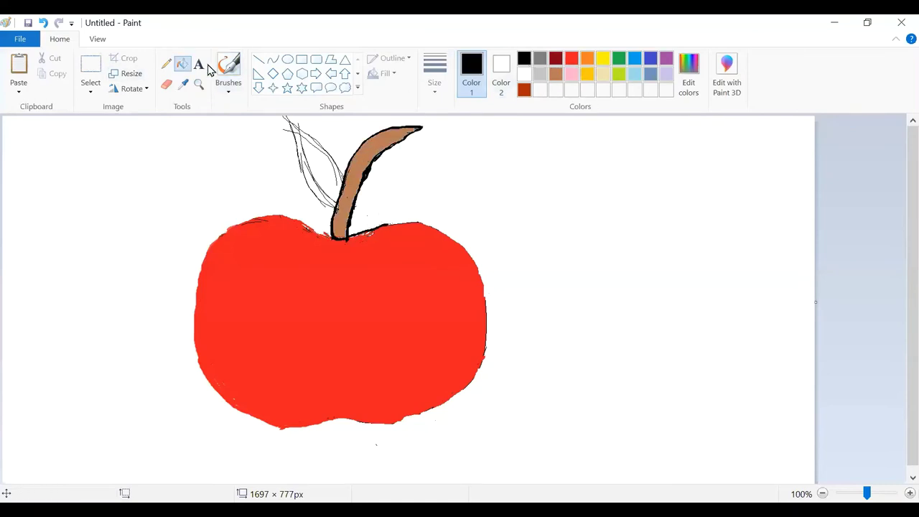
pyautogui.click(228, 68)
pyautogui.moveTo(287, 121)
pyautogui.mouseDown()
pyautogui.moveTo(312, 133)
pyautogui.moveTo(345, 175)
pyautogui.mouseUp()
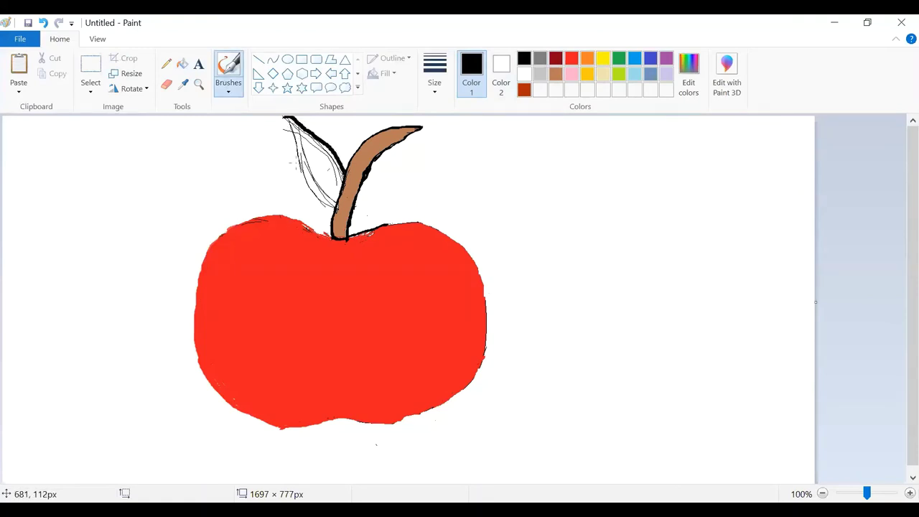
pyautogui.moveTo(327, 208); pyautogui.dragTo(283, 118)
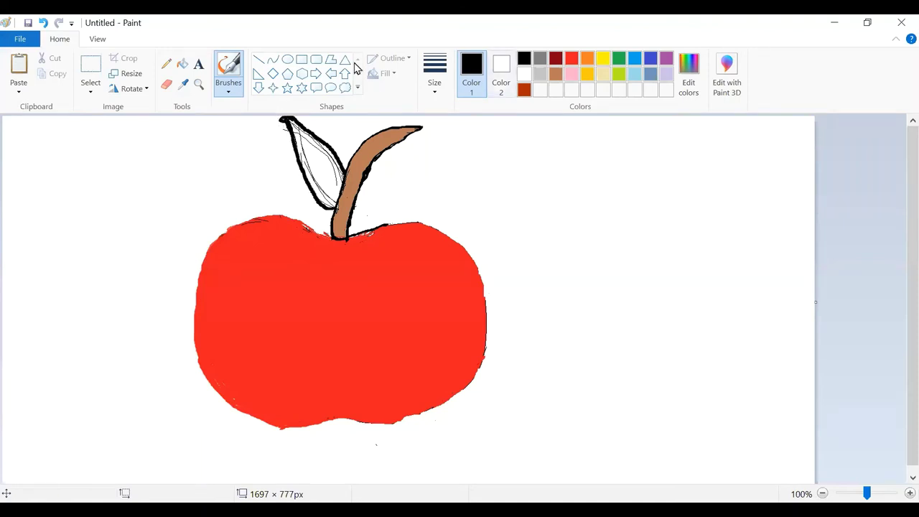
# Step: Erase the thin sketch lines inside the leaf outline
pyautogui.click(183, 64)
pyautogui.click(525, 73)
pyautogui.click(166, 84)
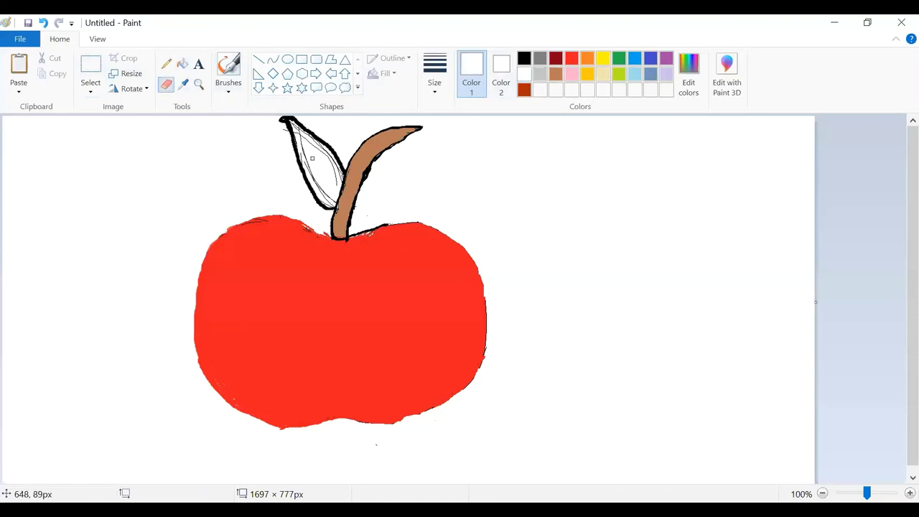
pyautogui.moveTo(322, 194)
pyautogui.mouseDown()
pyautogui.moveTo(299, 139)
pyautogui.moveTo(326, 155)
pyautogui.moveTo(335, 180)
pyautogui.moveTo(341, 176)
pyautogui.moveTo(310, 136)
pyautogui.moveTo(304, 165)
pyautogui.mouseUp()
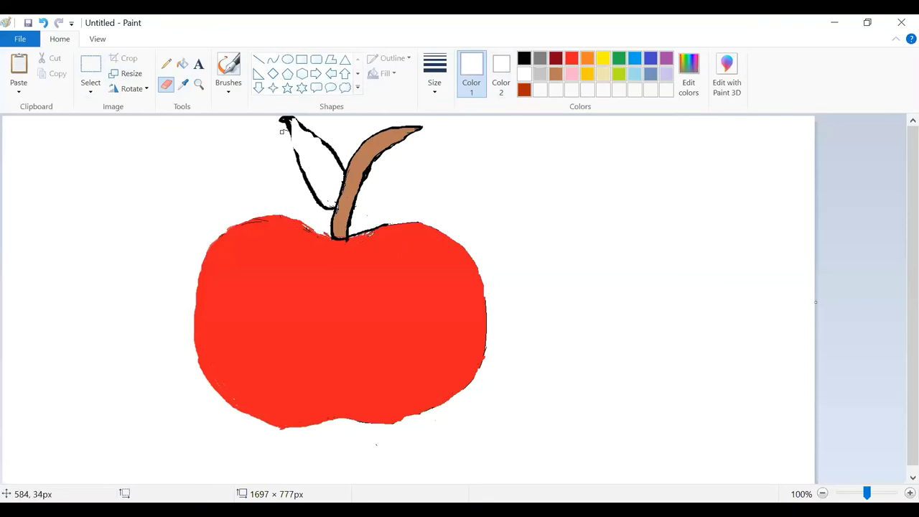
# Step: Redraw the gap in the leaf's upper-left outline with a black brush stroke
pyautogui.click(524, 58)
pyautogui.click(228, 72)
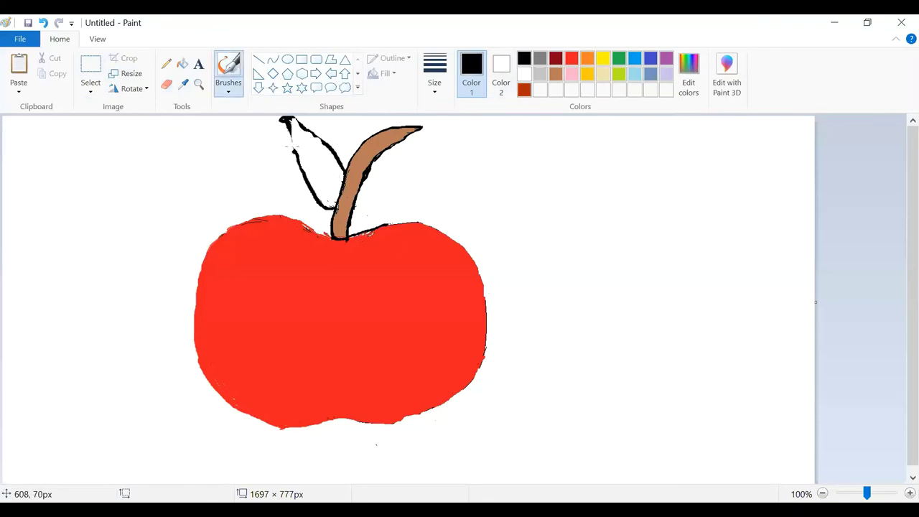
pyautogui.moveTo(294, 150); pyautogui.dragTo(288, 128)
# Step: Try drawing a black center vein and side veins in the leaf and undo them
pyautogui.moveTo(303, 160); pyautogui.dragTo(311, 164)
pyautogui.moveTo(339, 198); pyautogui.dragTo(315, 137)
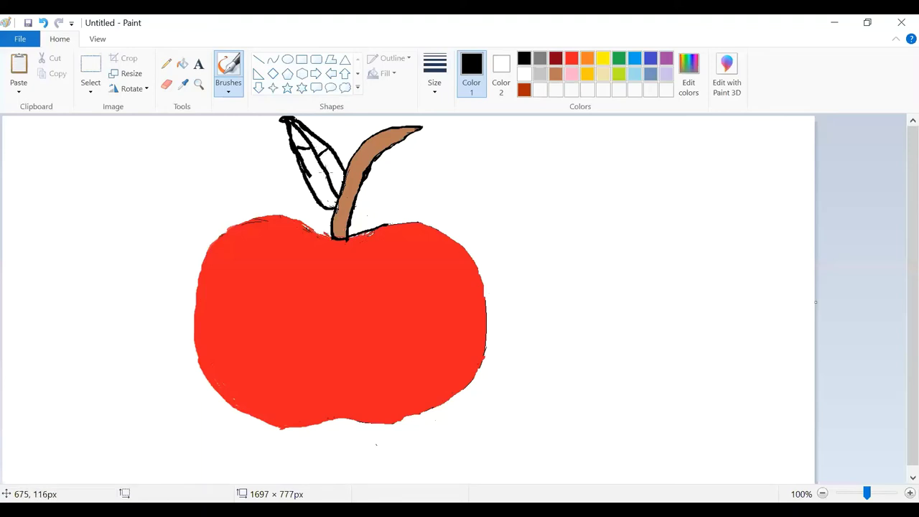
pyautogui.click(42, 24)
pyautogui.click(43, 24)
pyautogui.click(42, 24)
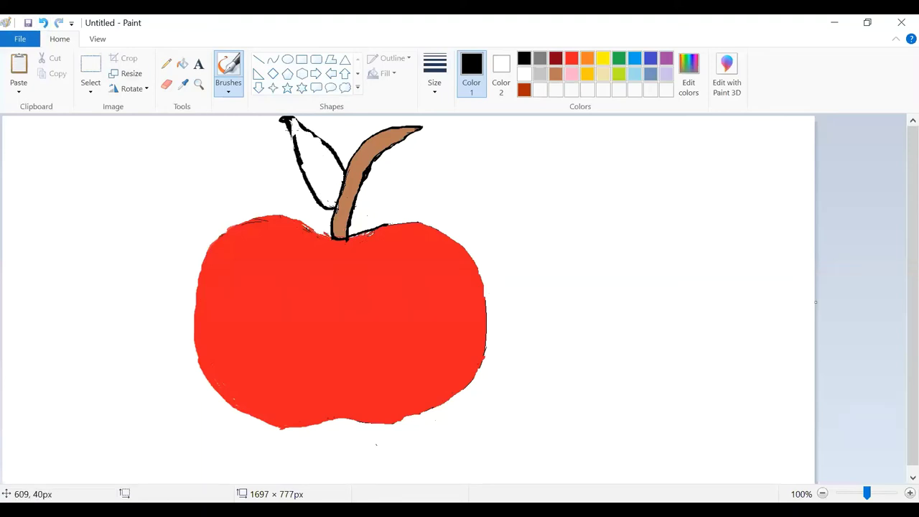
# Step: Draw black veins inside the leaf and fill the sections between them with green
pyautogui.moveTo(329, 143)
pyautogui.mouseDown()
pyautogui.moveTo(292, 118)
pyautogui.moveTo(336, 188)
pyautogui.moveTo(315, 145)
pyautogui.moveTo(333, 177)
pyautogui.moveTo(326, 165)
pyautogui.moveTo(318, 185)
pyautogui.moveTo(322, 163)
pyautogui.moveTo(308, 140)
pyautogui.moveTo(337, 189)
pyautogui.mouseUp()
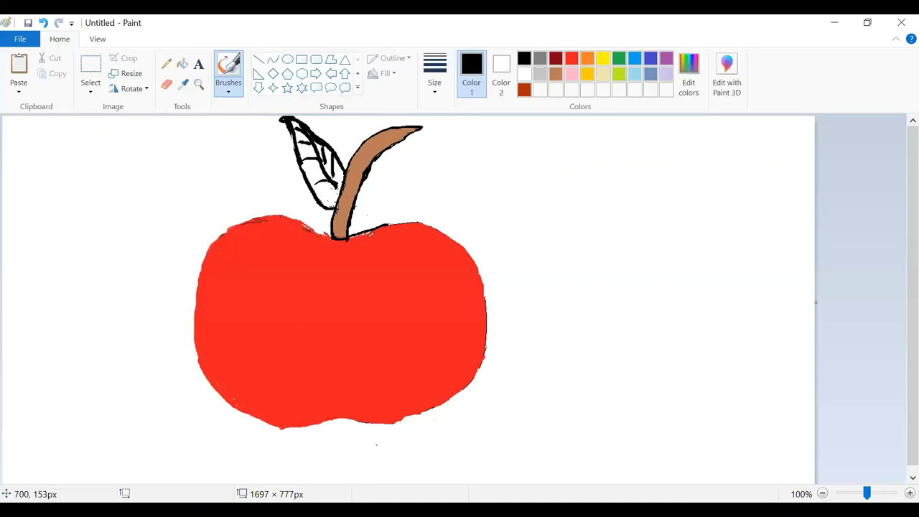
pyautogui.click(619, 57)
pyautogui.click(182, 63)
pyautogui.click(297, 149)
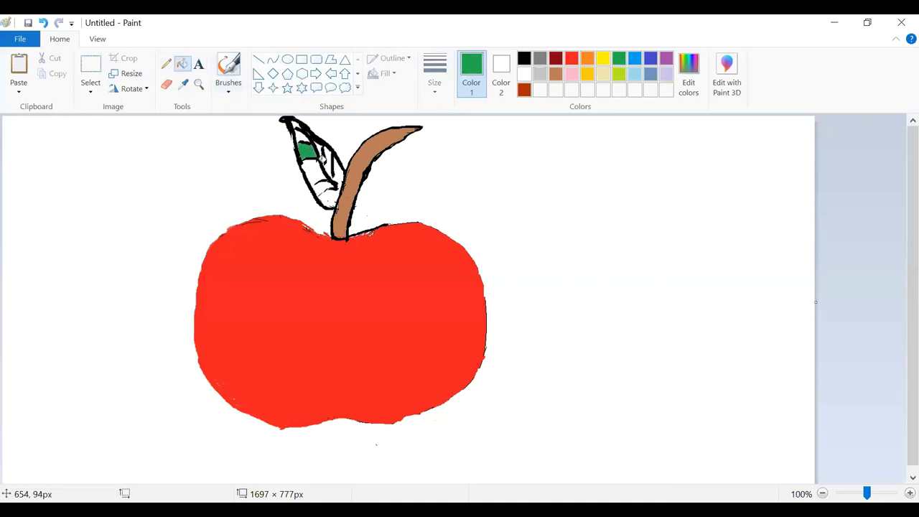
pyautogui.click(318, 161)
pyautogui.click(323, 146)
pyautogui.click(302, 133)
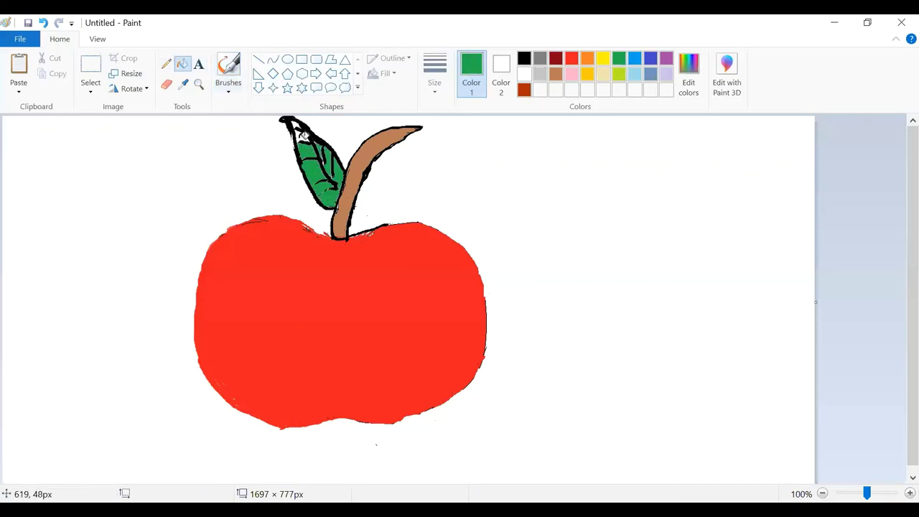
# Step: Fill the leaf's unfilled tip sections with lime and switch the color to black
pyautogui.click(618, 73)
pyautogui.click(296, 132)
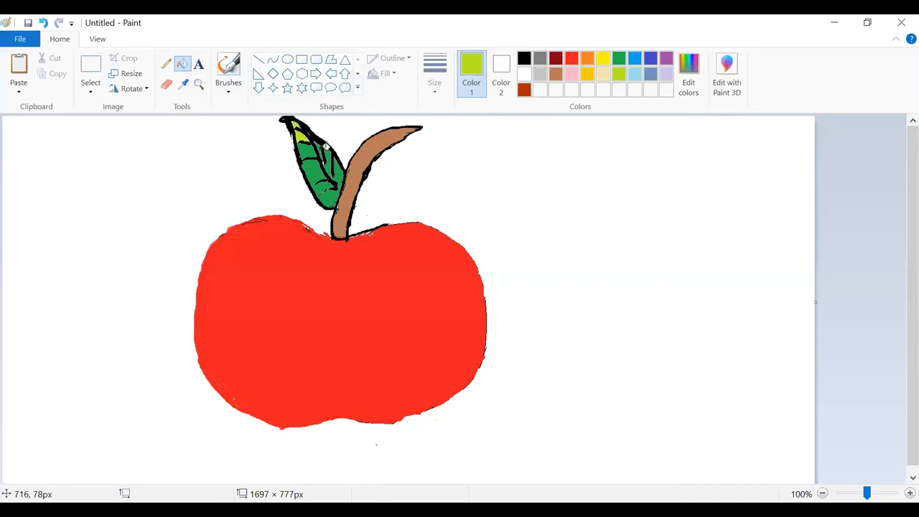
pyautogui.click(524, 57)
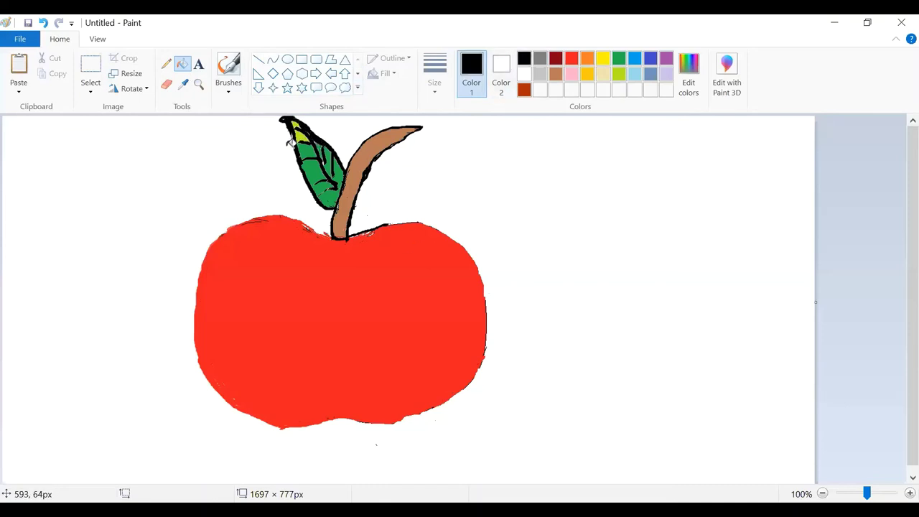
# Step: Fill the leaf's tip sections with the same green as the rest of the leaf
pyautogui.click(619, 57)
pyautogui.click(304, 129)
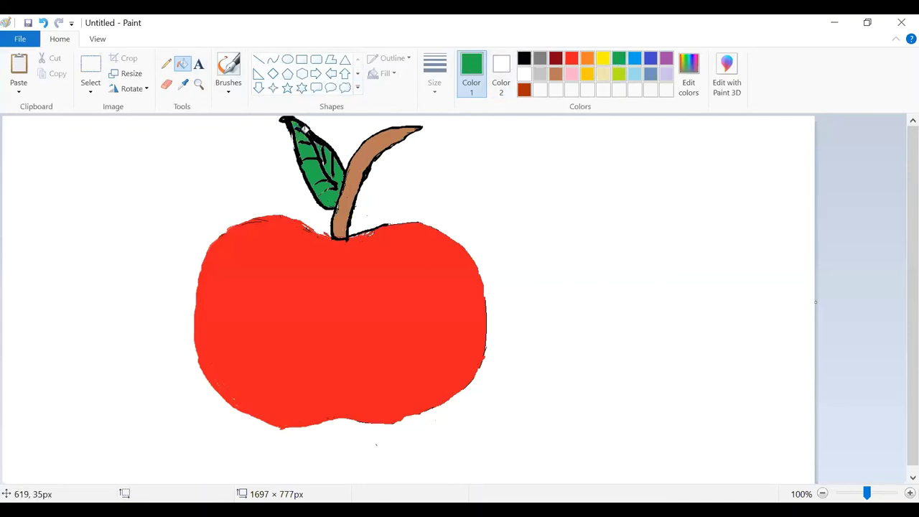
# Step: Outline the apple's left half and bottom edge in black with the brush, starting from the stem
pyautogui.click(228, 68)
pyautogui.click(523, 57)
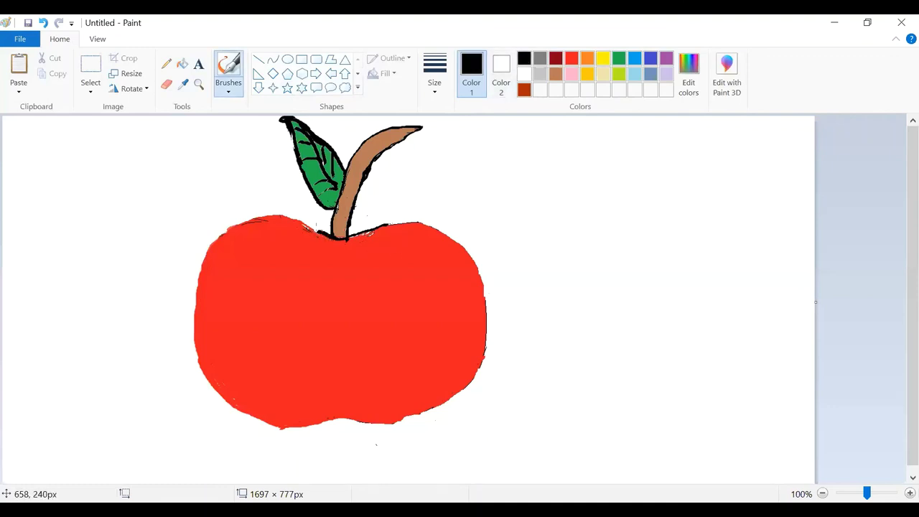
pyautogui.moveTo(318, 231); pyautogui.dragTo(282, 212)
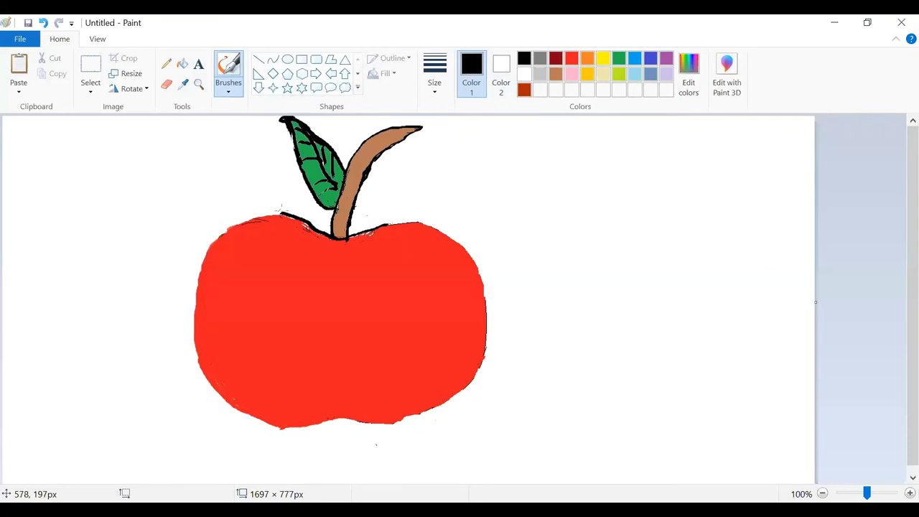
pyautogui.moveTo(280, 214)
pyautogui.mouseDown()
pyautogui.moveTo(256, 215)
pyautogui.moveTo(215, 241)
pyautogui.moveTo(224, 231)
pyautogui.mouseUp()
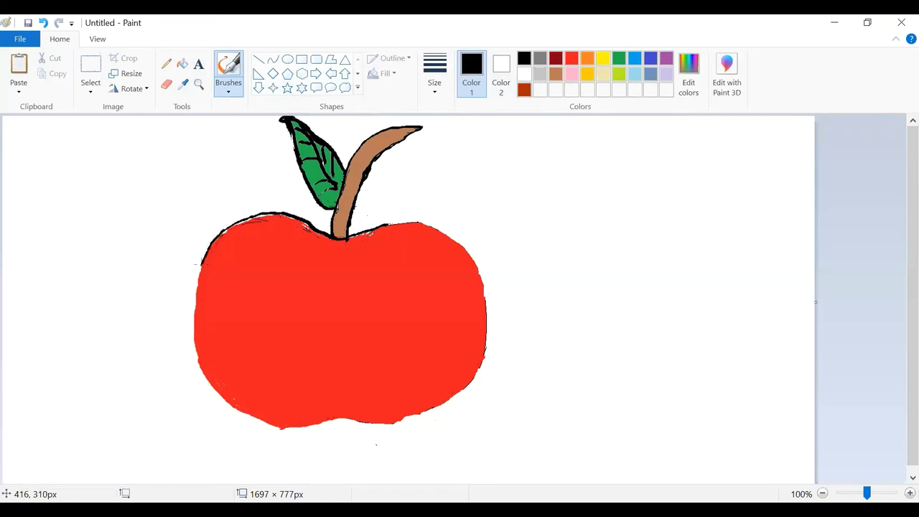
pyautogui.moveTo(203, 265)
pyautogui.mouseDown()
pyautogui.moveTo(187, 344)
pyautogui.moveTo(197, 379)
pyautogui.moveTo(228, 413)
pyautogui.moveTo(287, 434)
pyautogui.moveTo(319, 425)
pyautogui.moveTo(315, 417)
pyautogui.moveTo(325, 427)
pyautogui.moveTo(317, 425)
pyautogui.moveTo(394, 424)
pyautogui.moveTo(461, 391)
pyautogui.mouseUp()
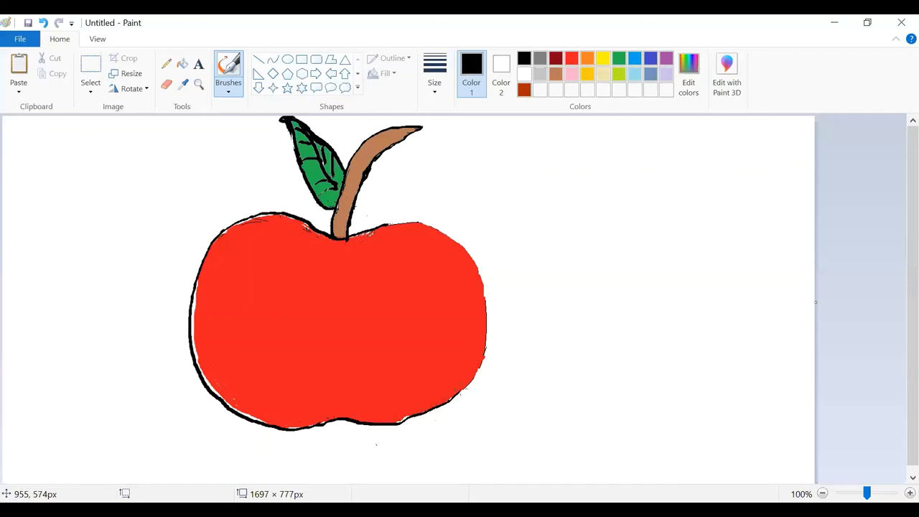
# Step: Erase the rough spot on the apple's lower-right edge and outline the right side in black with the brush
pyautogui.click(166, 84)
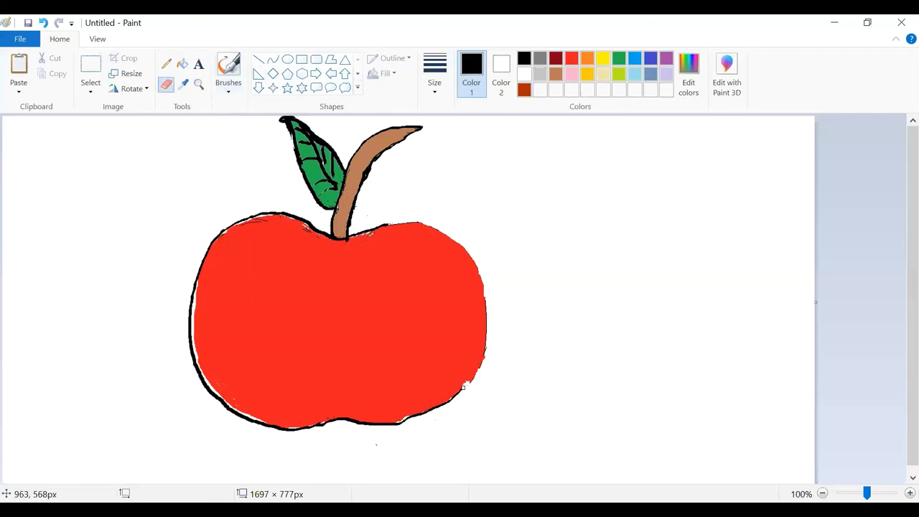
pyautogui.click(228, 66)
pyautogui.moveTo(457, 399)
pyautogui.mouseDown()
pyautogui.moveTo(484, 359)
pyautogui.moveTo(483, 283)
pyautogui.moveTo(461, 235)
pyautogui.moveTo(383, 216)
pyautogui.moveTo(453, 230)
pyautogui.moveTo(465, 241)
pyautogui.moveTo(439, 232)
pyautogui.moveTo(471, 250)
pyautogui.moveTo(434, 268)
pyautogui.moveTo(440, 250)
pyautogui.moveTo(416, 236)
pyautogui.moveTo(434, 260)
pyautogui.mouseUp()
pyautogui.click(166, 84)
pyautogui.click(228, 69)
pyautogui.click(523, 73)
pyautogui.hotkey('ctrl', 'z')
pyautogui.hotkey('ctrl', 'z')
pyautogui.hotkey('ctrl', 'z')
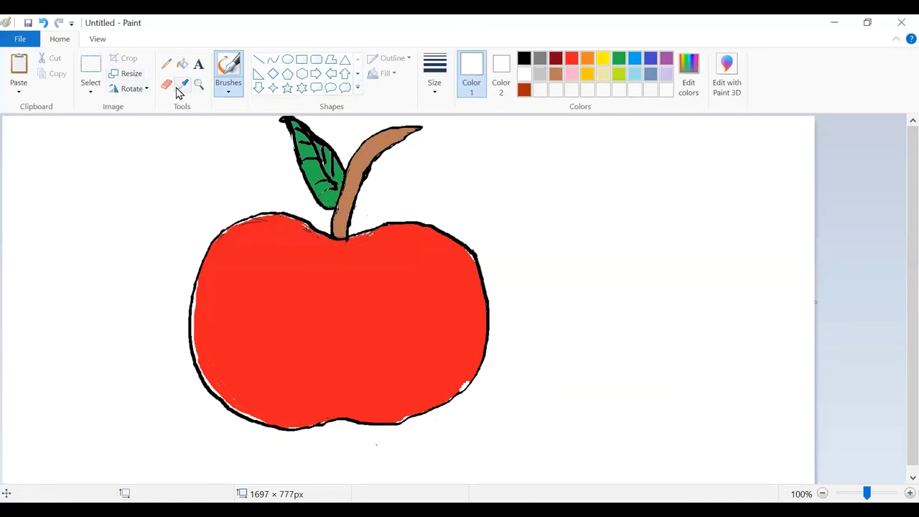
# Step: Fill the white gaps between the apple's body and its outline on the left and lower right with red
pyautogui.click(183, 64)
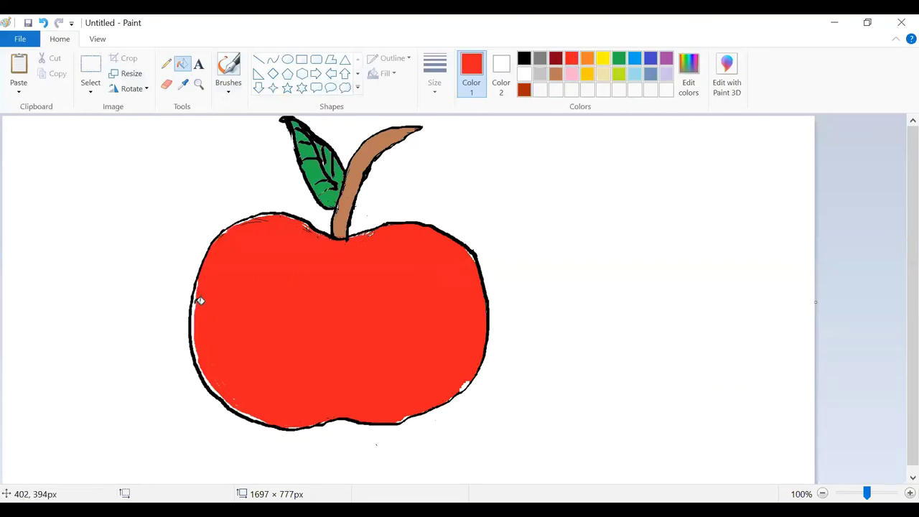
pyautogui.click(198, 296)
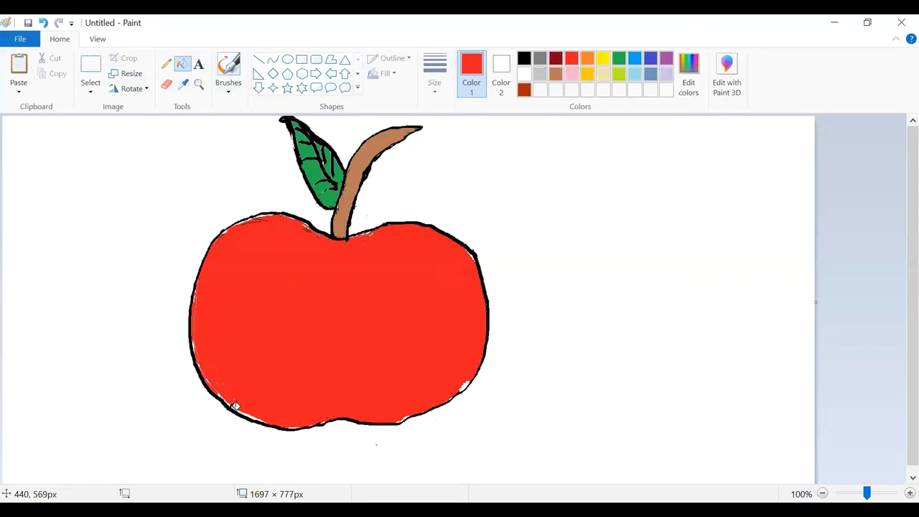
pyautogui.click(466, 383)
# Step: Try red and black fills along the apple's lower edge and undo them
pyautogui.click(302, 421)
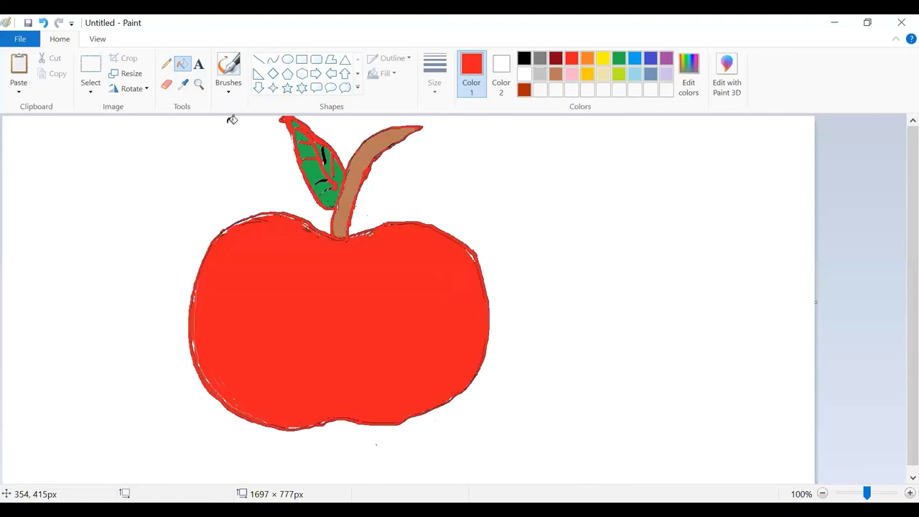
pyautogui.click(523, 59)
pyautogui.click(251, 415)
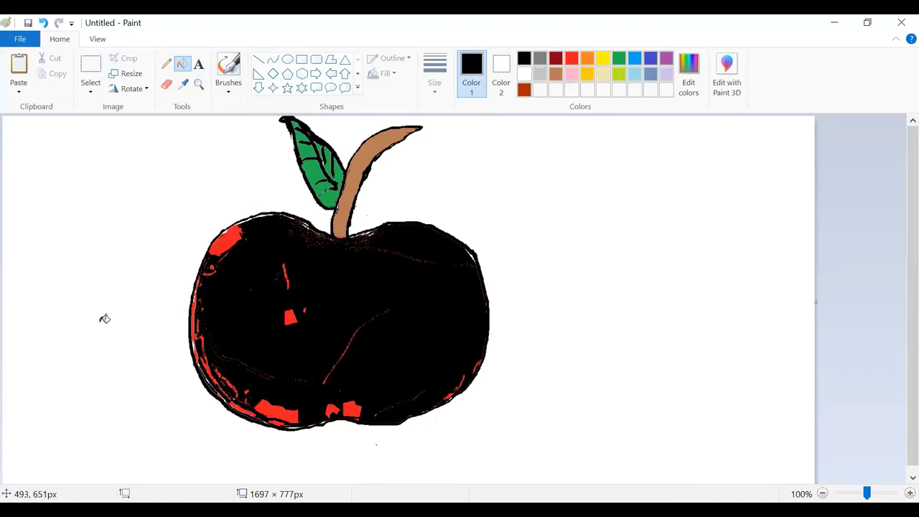
pyautogui.click(43, 23)
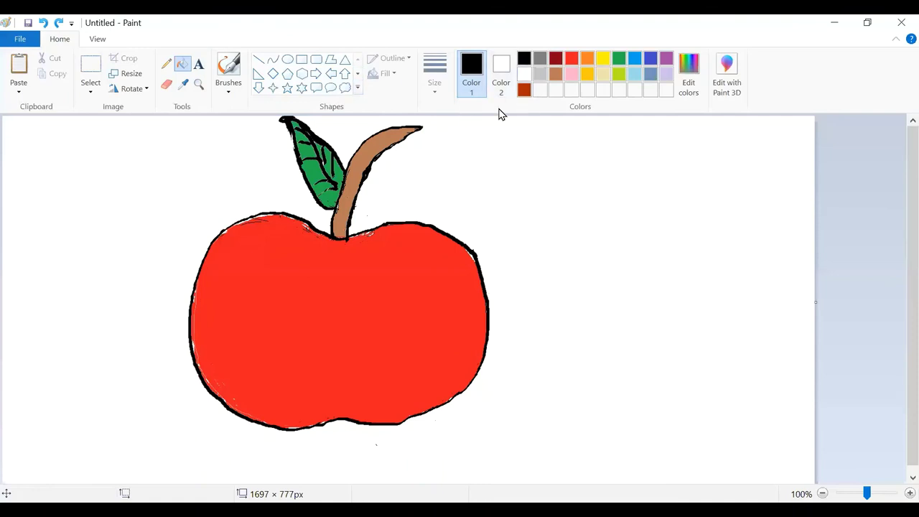
# Step: Touch up the apple's upper-right edge with the brush, using red inside and black on the outline
pyautogui.click(571, 59)
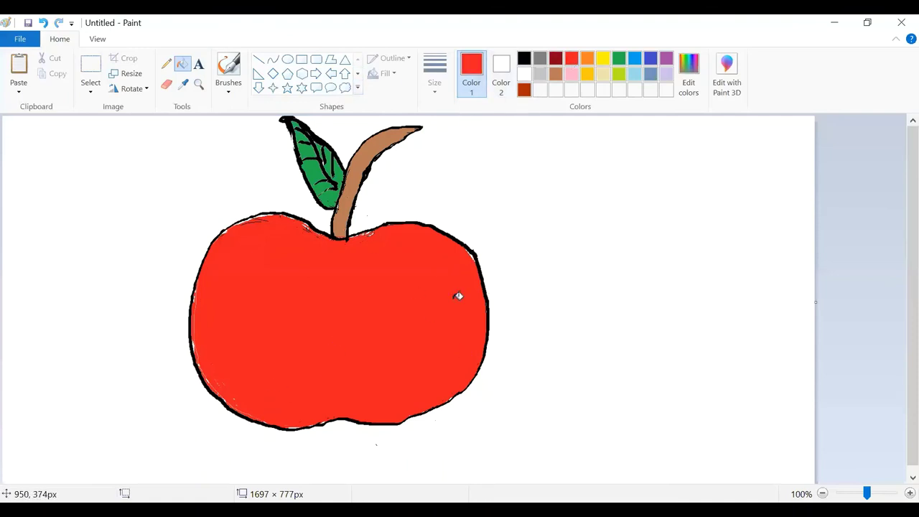
pyautogui.click(228, 66)
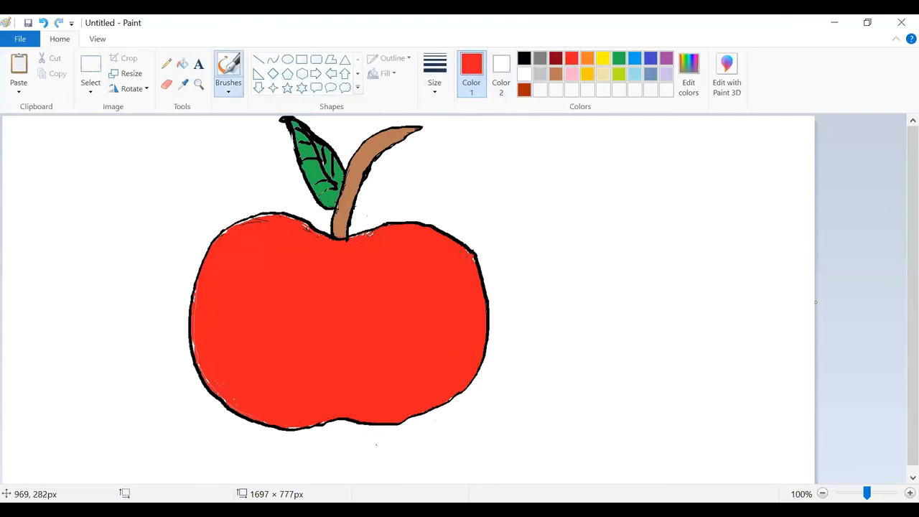
pyautogui.click(524, 58)
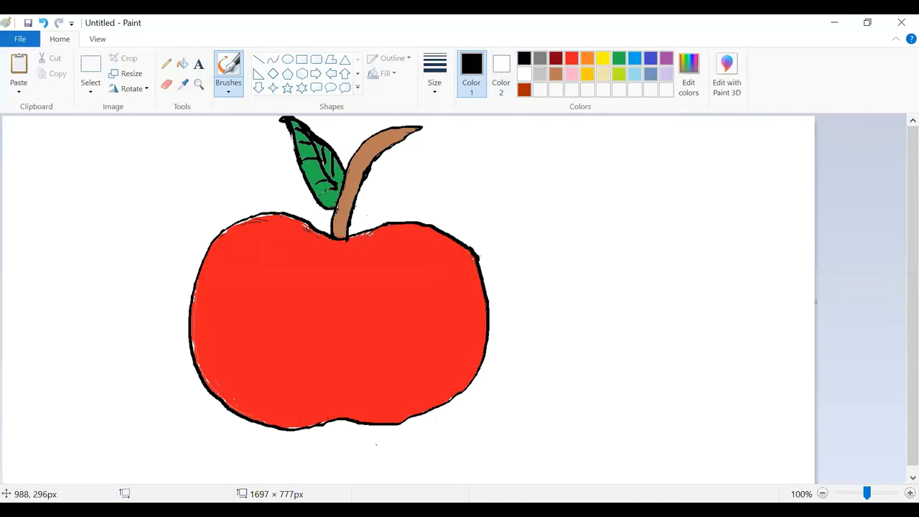
# Step: Brush red over the white specks along the apple's top, left and bottom edges, and undo the last stroke
pyautogui.click(571, 58)
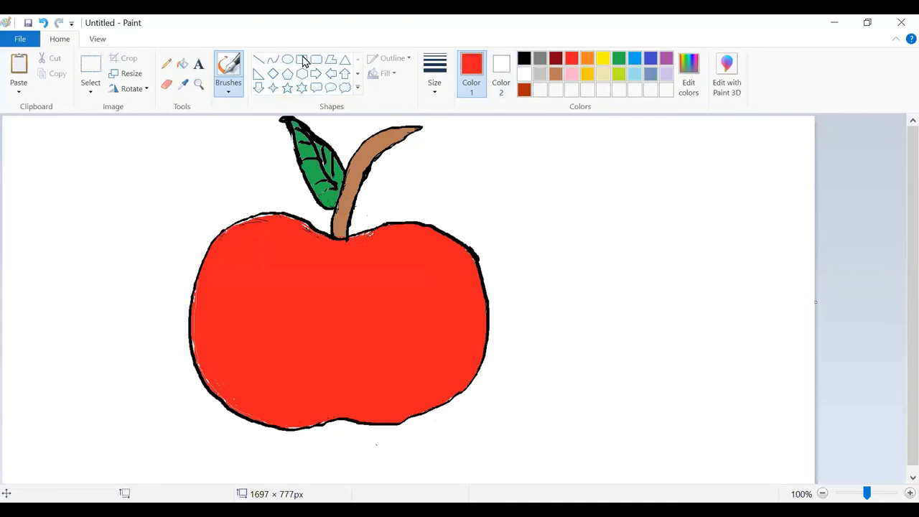
pyautogui.moveTo(241, 221); pyautogui.dragTo(238, 224)
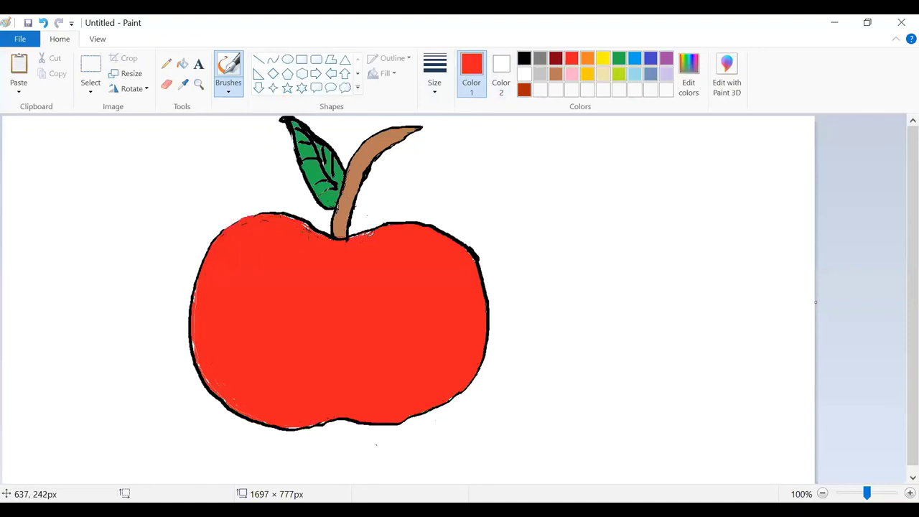
pyautogui.moveTo(309, 232)
pyautogui.mouseDown()
pyautogui.moveTo(288, 214)
pyautogui.moveTo(324, 239)
pyautogui.mouseUp()
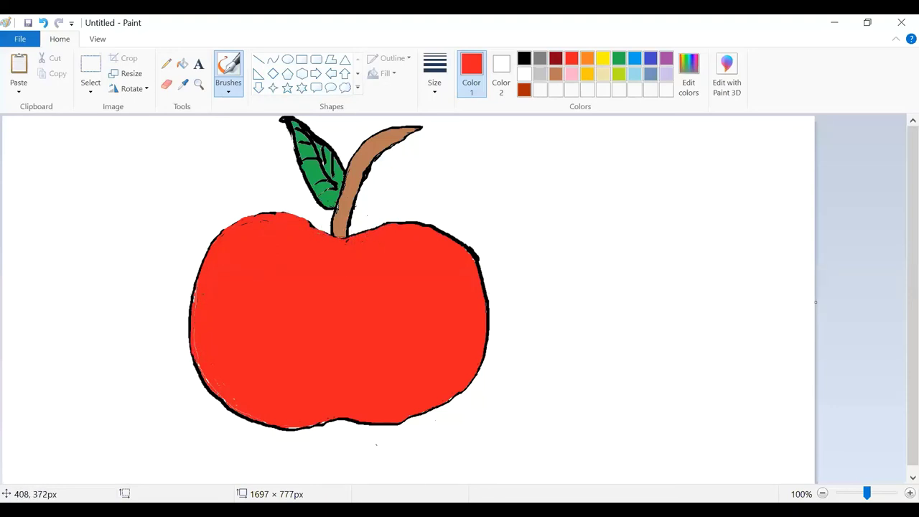
pyautogui.moveTo(194, 299); pyautogui.dragTo(210, 382)
pyautogui.moveTo(306, 427)
pyautogui.mouseDown()
pyautogui.moveTo(372, 423)
pyautogui.moveTo(352, 420)
pyautogui.mouseUp()
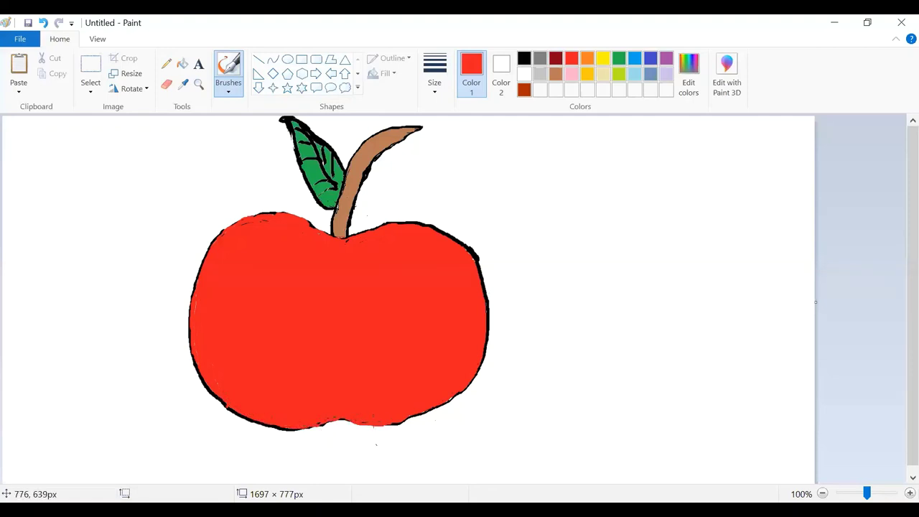
pyautogui.moveTo(420, 415); pyautogui.dragTo(465, 389)
pyautogui.click(44, 25)
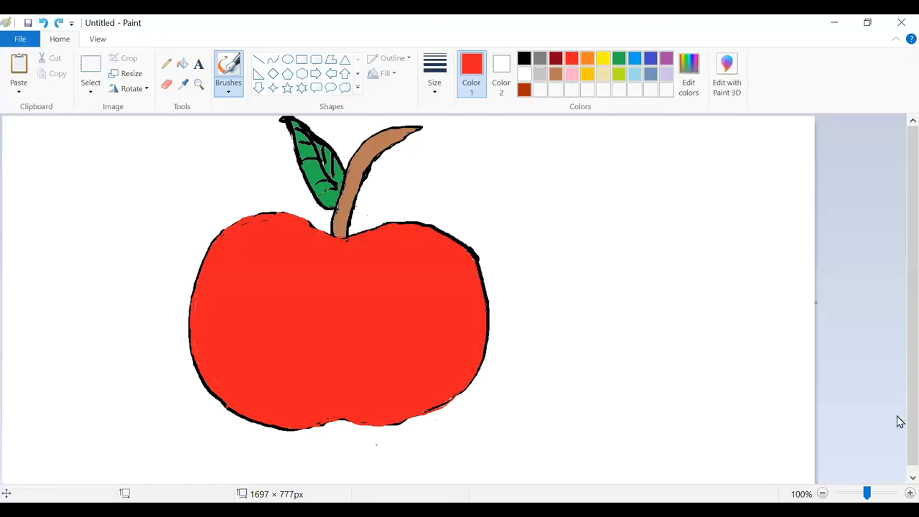